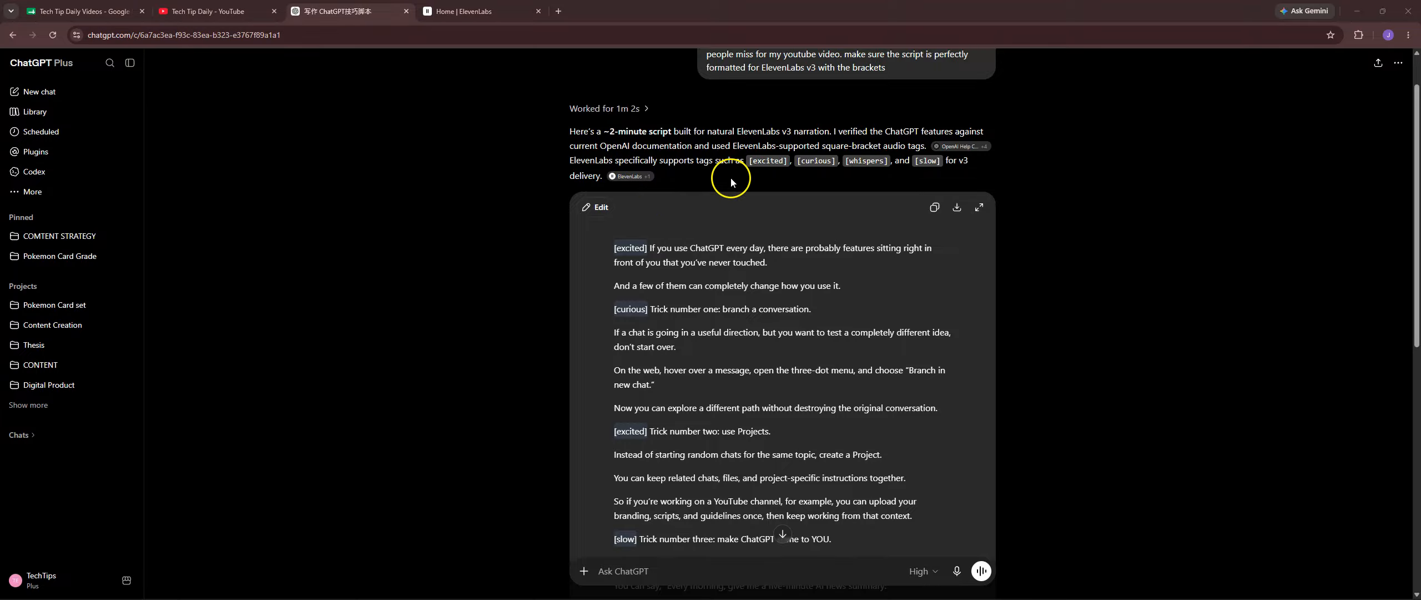
Step: Review the two-minute ChatGPT tricks script in the reply and copy the whole script block
{"action": "scroll", "coordinate": [894, 336], "scroll_direction": "down", "scroll_amount": 2}
{"action": "scroll", "coordinate": [894, 335], "scroll_direction": "down", "scroll_amount": 2}
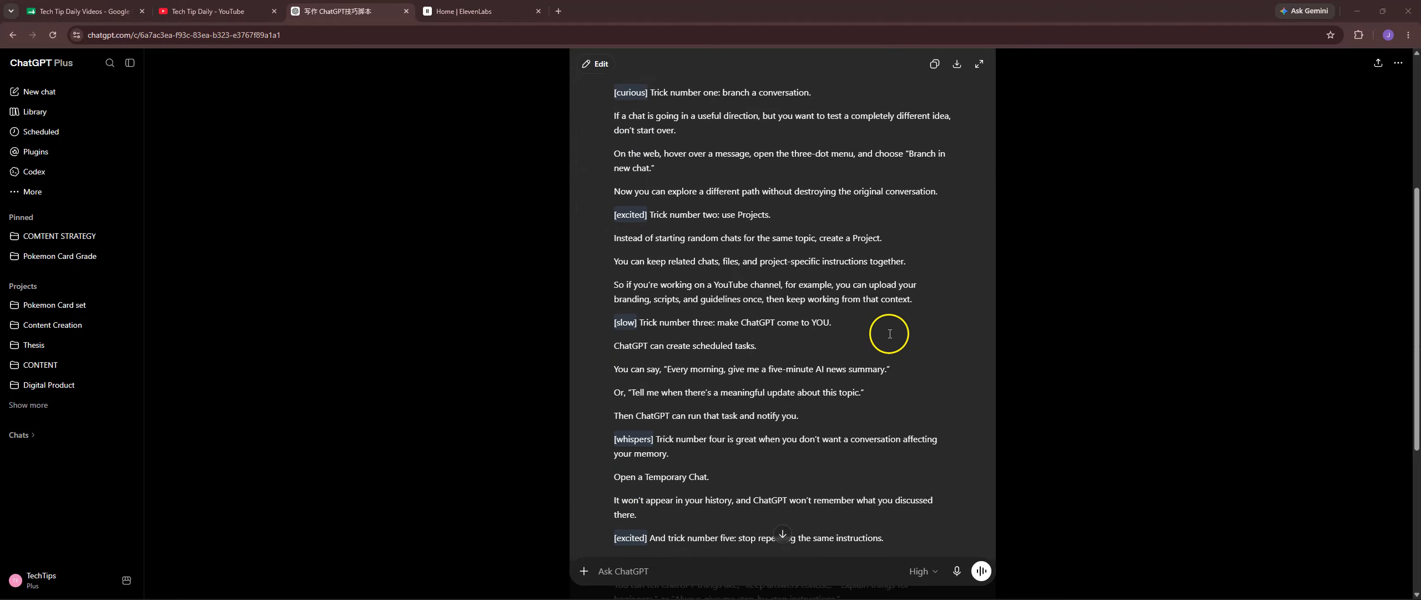
{"action": "scroll", "coordinate": [757, 346], "scroll_direction": "down", "scroll_amount": 3}
{"action": "scroll", "coordinate": [809, 368], "scroll_direction": "up", "scroll_amount": 8}
{"action": "left_click", "coordinate": [935, 257]}
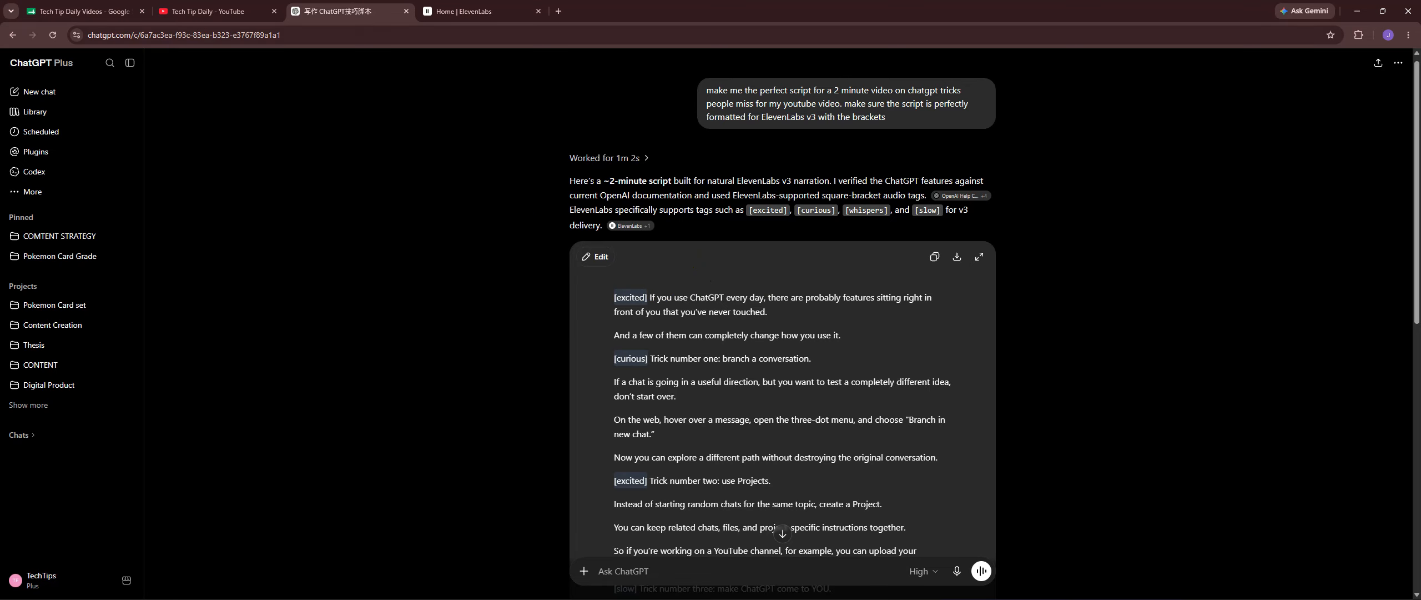
Step: Switch to ElevenLabs, paste the script into the home page's speech prompt and open its additional options
{"action": "key", "text": "ctrl+Tab"}
{"action": "right_click", "coordinate": [518, 166]}
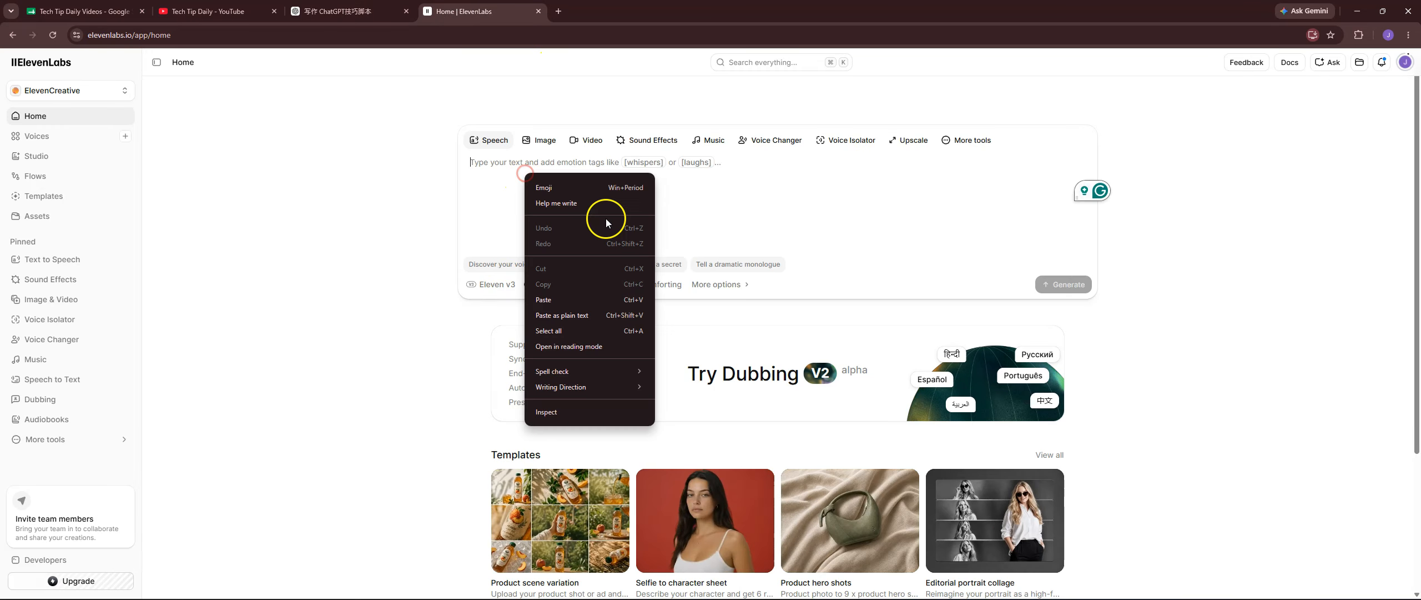
{"action": "left_click", "coordinate": [572, 301]}
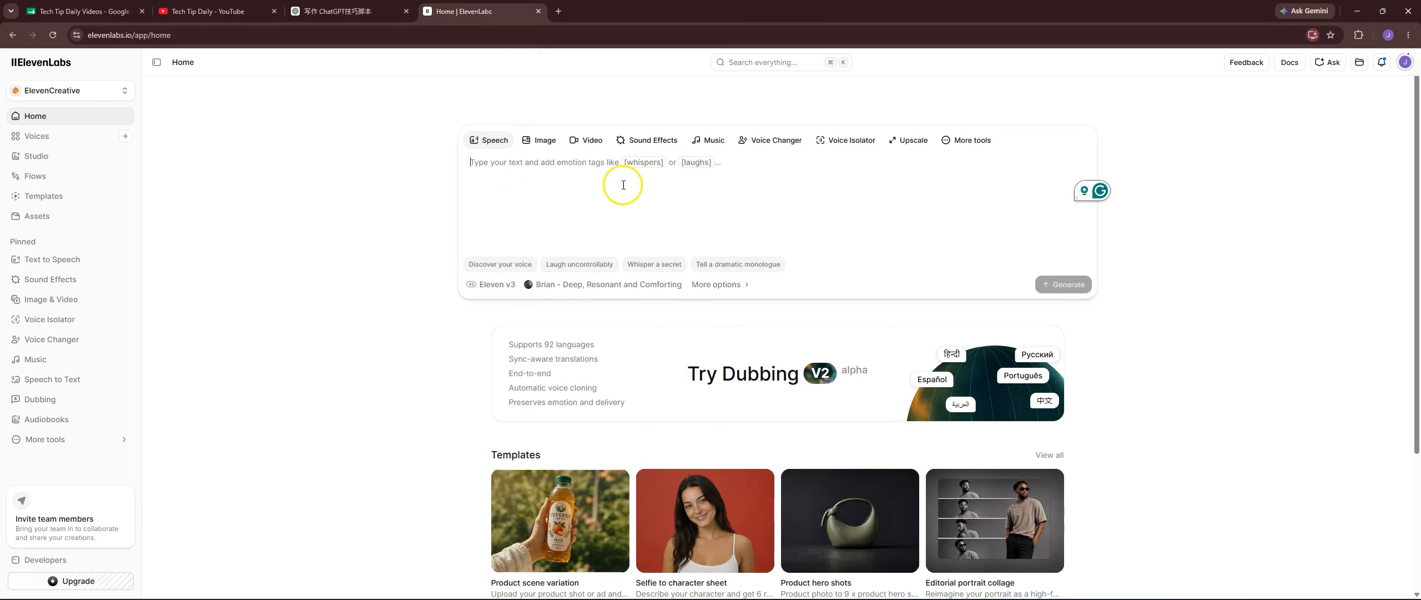
{"action": "scroll", "coordinate": [496, 168], "scroll_direction": "down", "scroll_amount": 1}
{"action": "scroll", "coordinate": [496, 168], "scroll_direction": "up", "scroll_amount": 1}
{"action": "right_click", "coordinate": [524, 166]}
{"action": "left_click", "coordinate": [532, 286]}
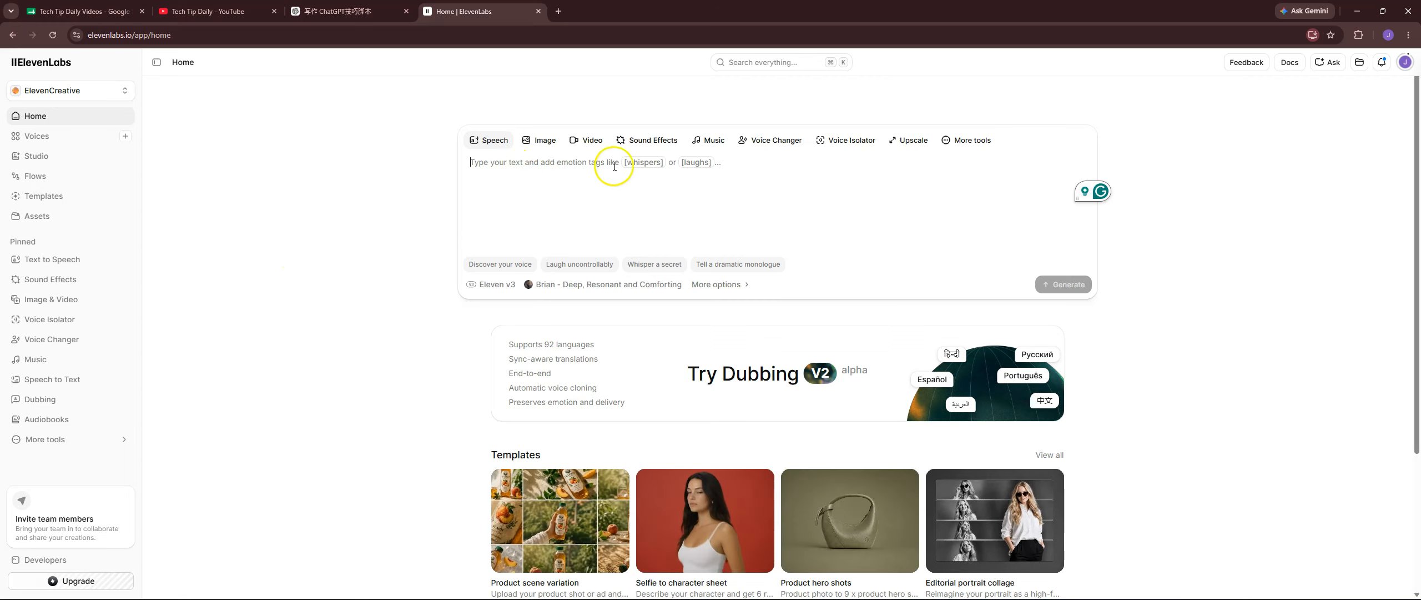
{"action": "left_click", "coordinate": [573, 181]}
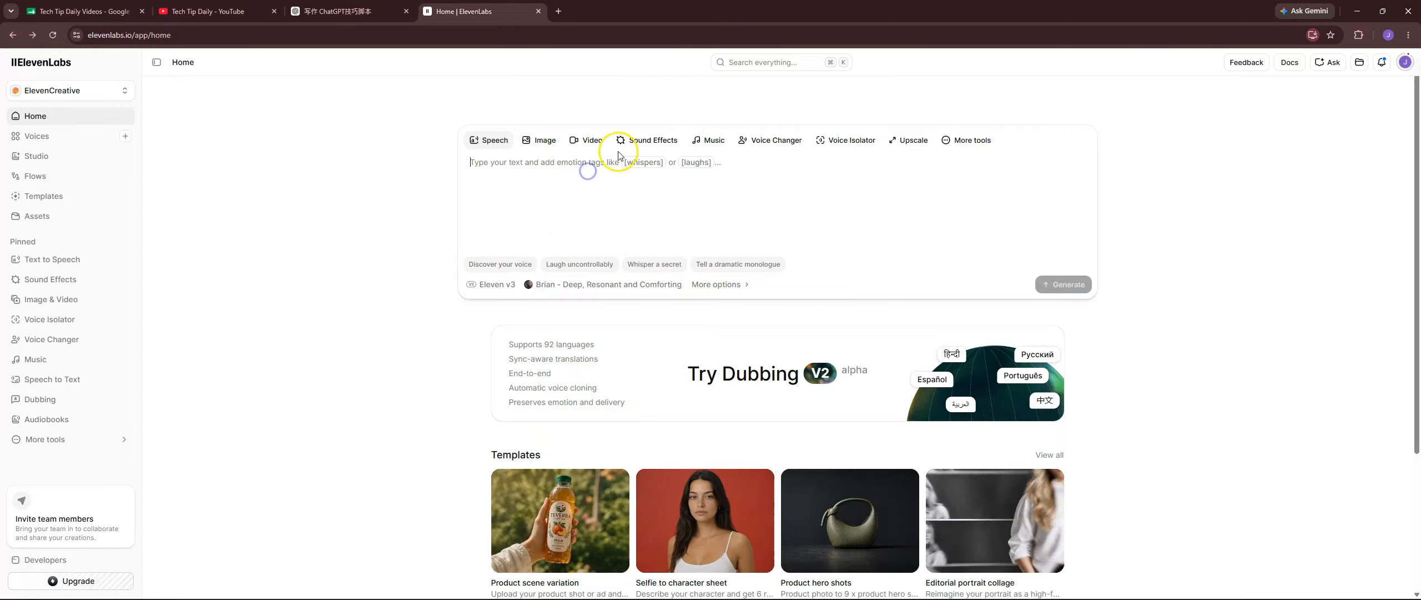
{"action": "left_click", "coordinate": [728, 287]}
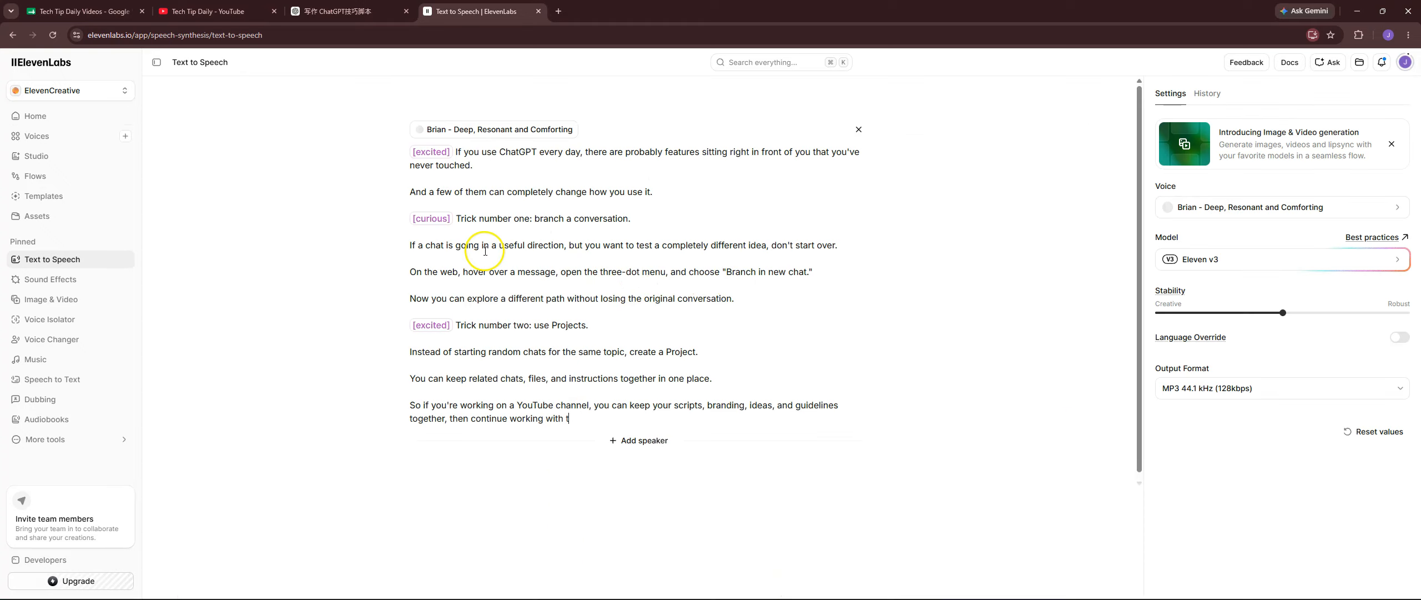
Step: Clear the cut-off script from the Text to Speech editor and paste the complete copied script
{"action": "left_click_drag", "start_coordinate": [848, 401], "coordinate": [214, 61]}
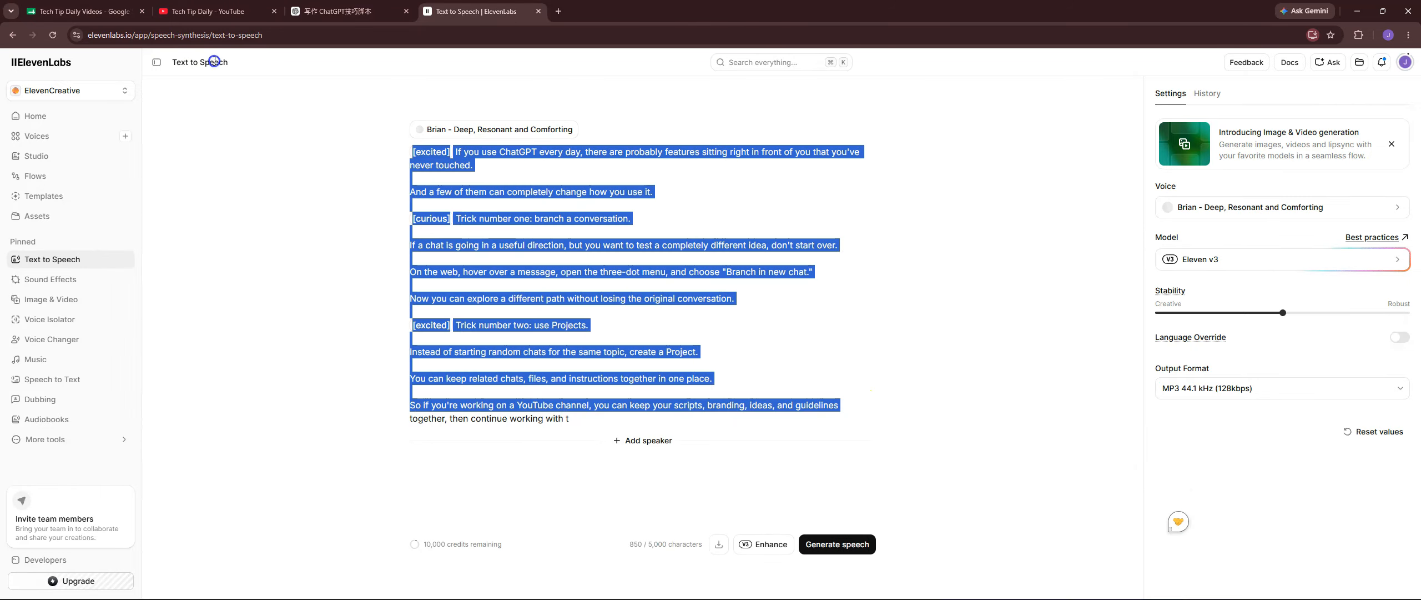
{"action": "key", "text": "BackSpace"}
{"action": "left_click_drag", "start_coordinate": [583, 152], "coordinate": [372, 153]}
{"action": "key", "text": "BackSpace"}
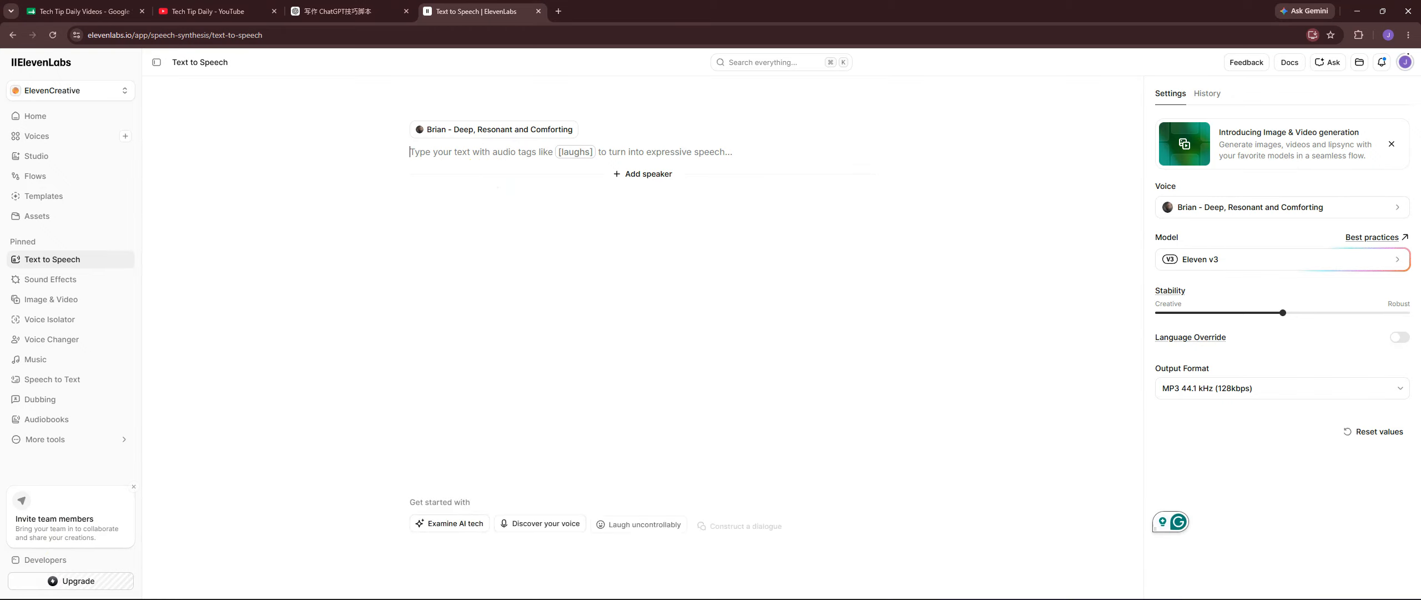
{"action": "key", "text": "ctrl+v"}
{"action": "scroll", "coordinate": [783, 222], "scroll_direction": "down", "scroll_amount": 7}
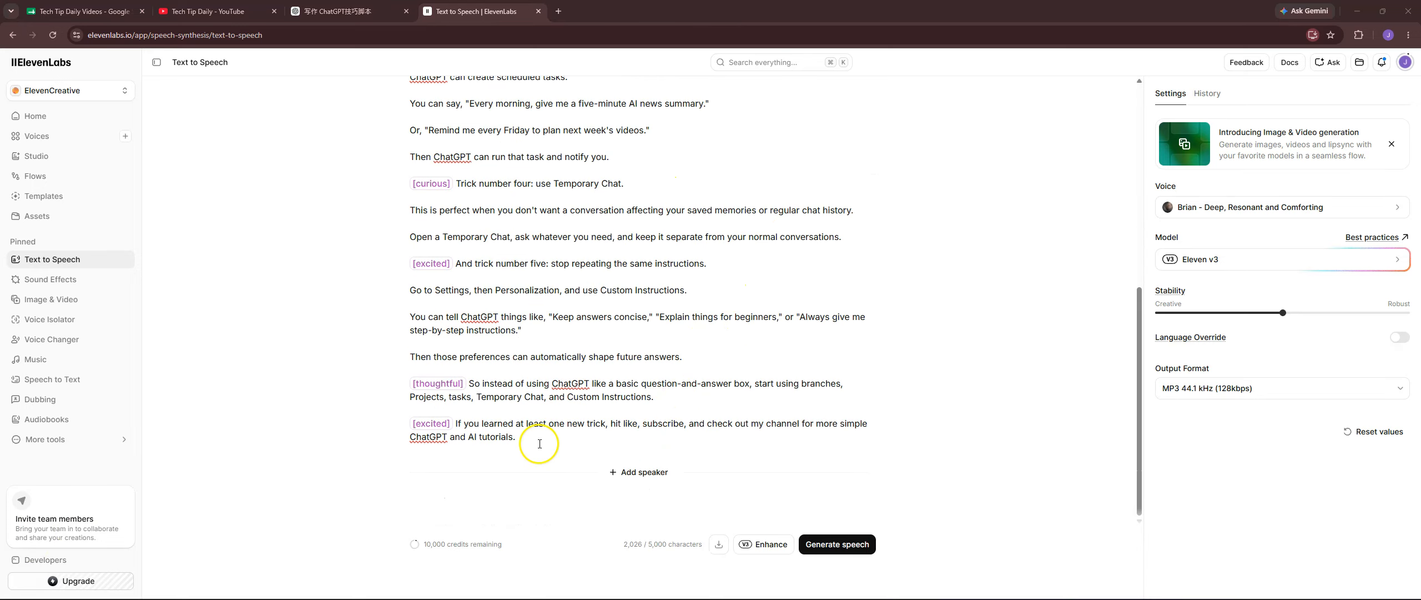
Step: Copy the entire script in the editor, delete it, and paste it back in
{"action": "key", "text": "ctrl+a"}
{"action": "key", "text": "ctrl+c"}
{"action": "key", "text": "BackSpace"}
{"action": "right_click", "coordinate": [483, 158]}
{"action": "left_click", "coordinate": [519, 290]}
{"action": "scroll", "coordinate": [650, 300], "scroll_direction": "down", "scroll_amount": 5}
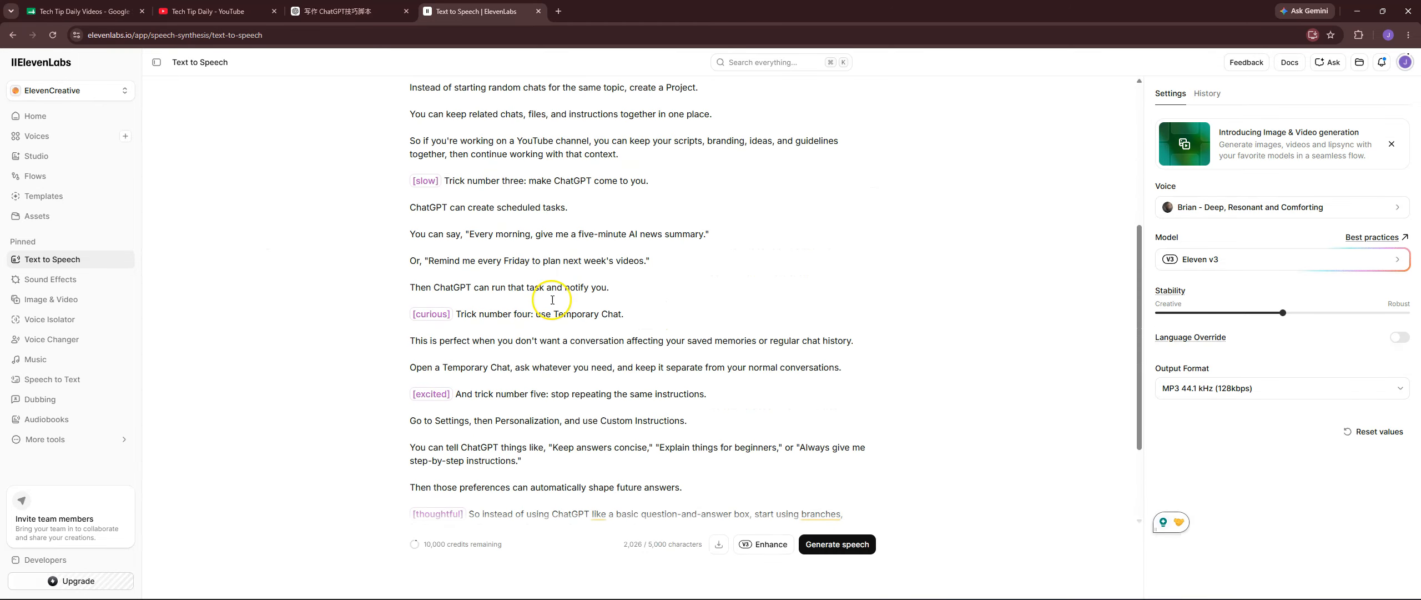
Step: Check the pasted script through to its closing line and generate speech from it
{"action": "scroll", "coordinate": [718, 295], "scroll_direction": "down", "scroll_amount": 2}
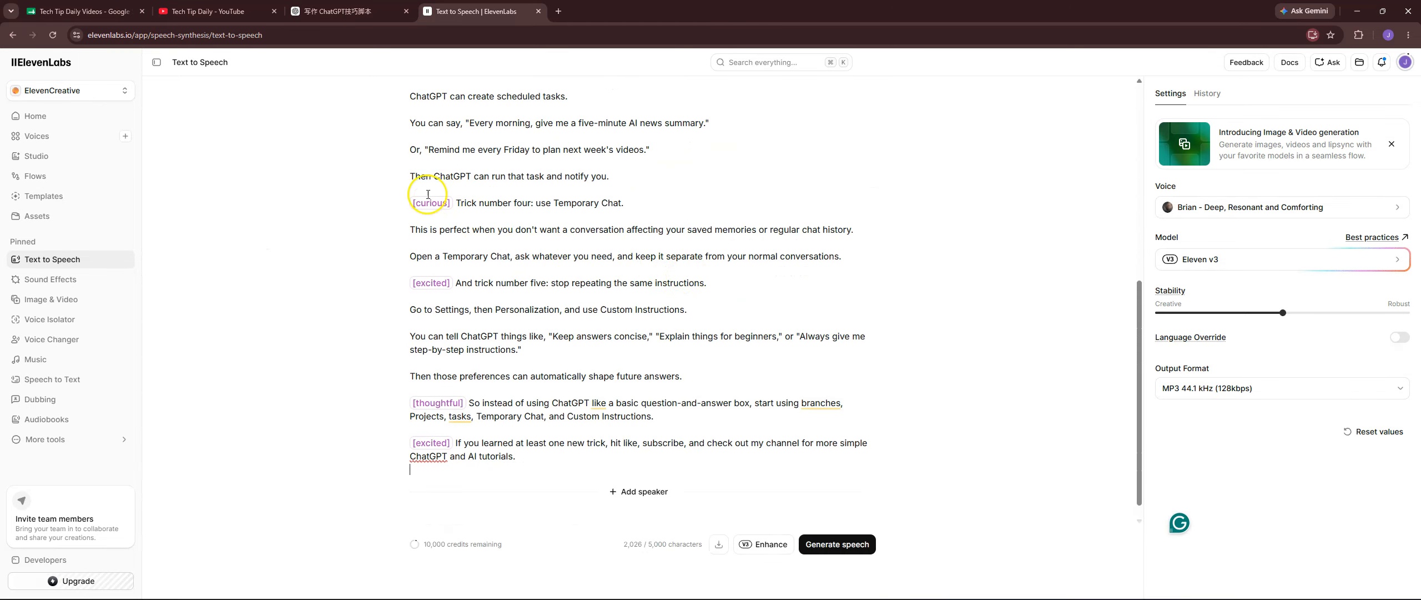
{"action": "scroll", "coordinate": [429, 294], "scroll_direction": "down", "scroll_amount": 1}
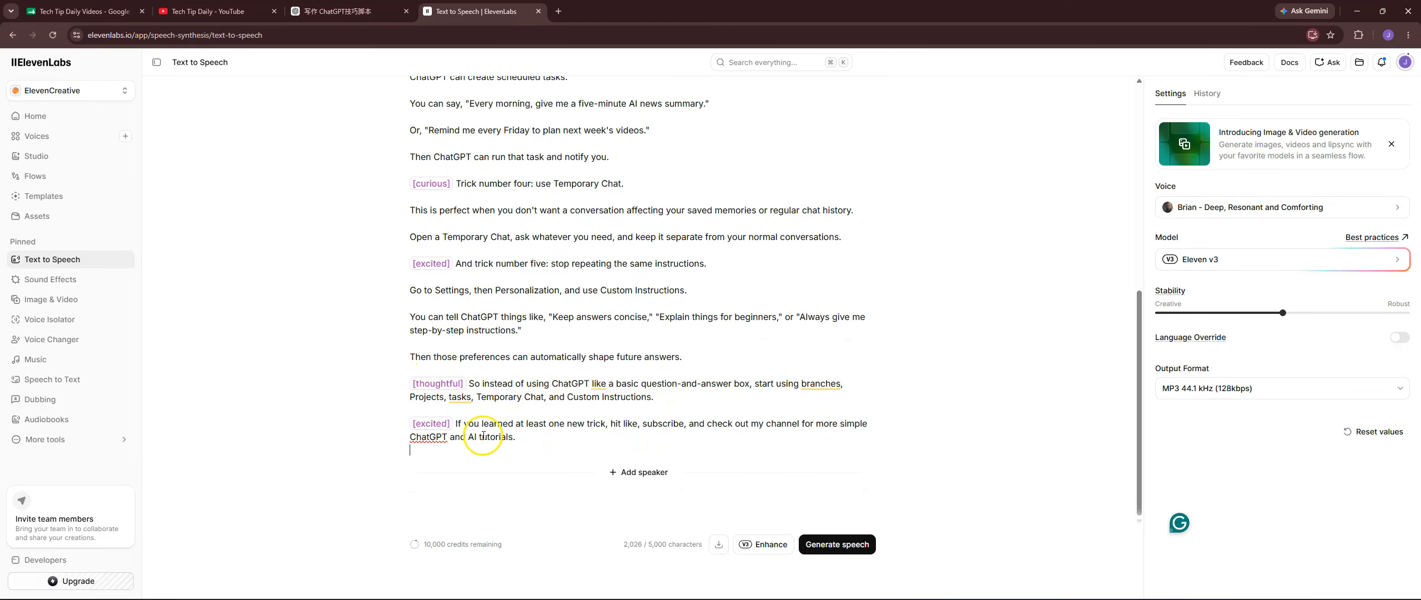
{"action": "scroll", "coordinate": [483, 435], "scroll_direction": "up", "scroll_amount": 7}
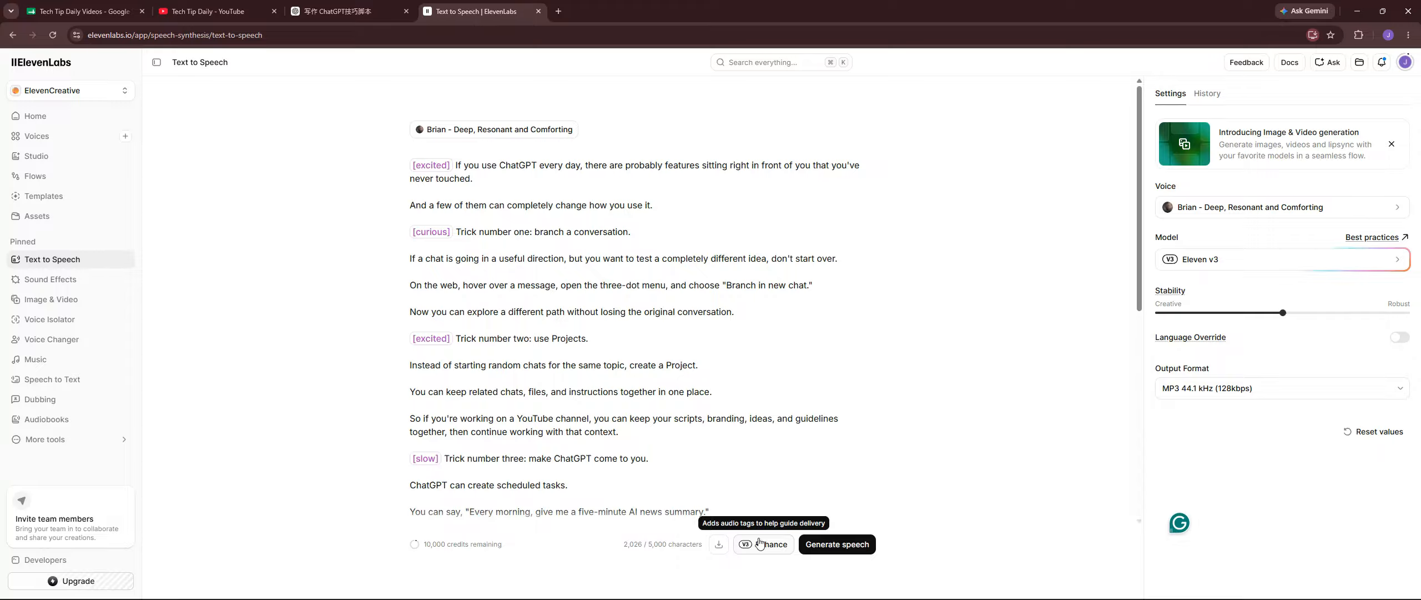
{"action": "left_click", "coordinate": [528, 251]}
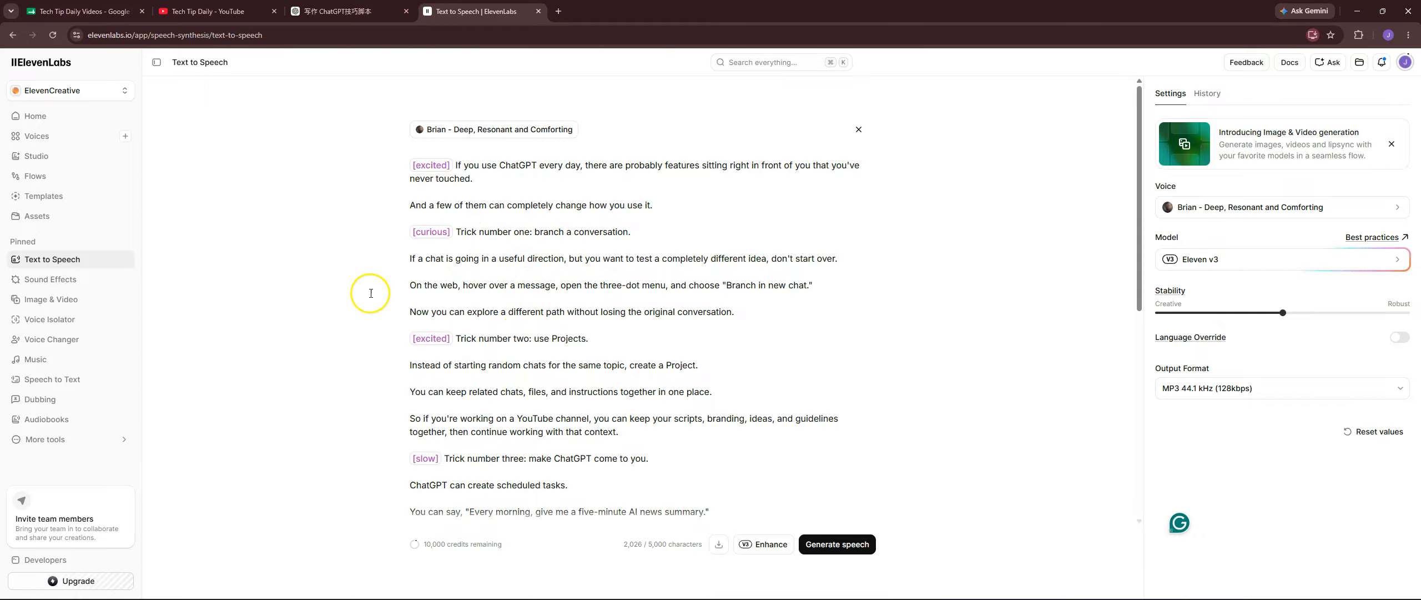
{"action": "scroll", "coordinate": [676, 329], "scroll_direction": "down", "scroll_amount": 3}
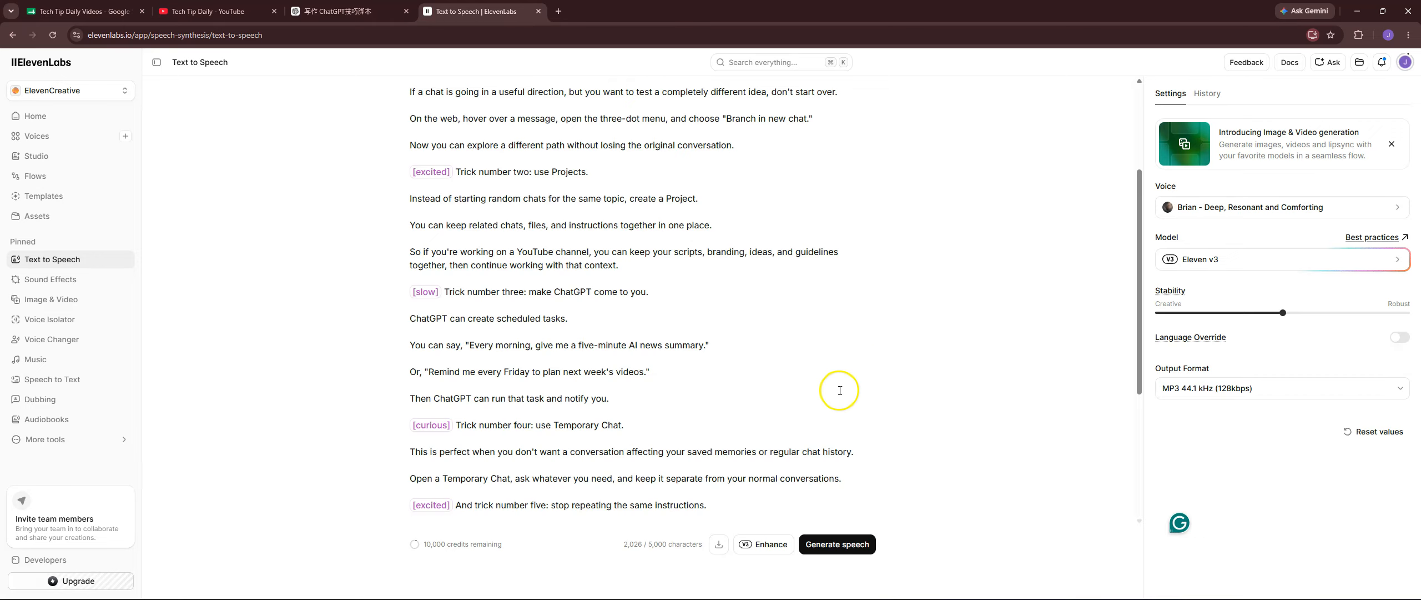
{"action": "scroll", "coordinate": [840, 391], "scroll_direction": "down", "scroll_amount": 4}
{"action": "left_click", "coordinate": [827, 544]}
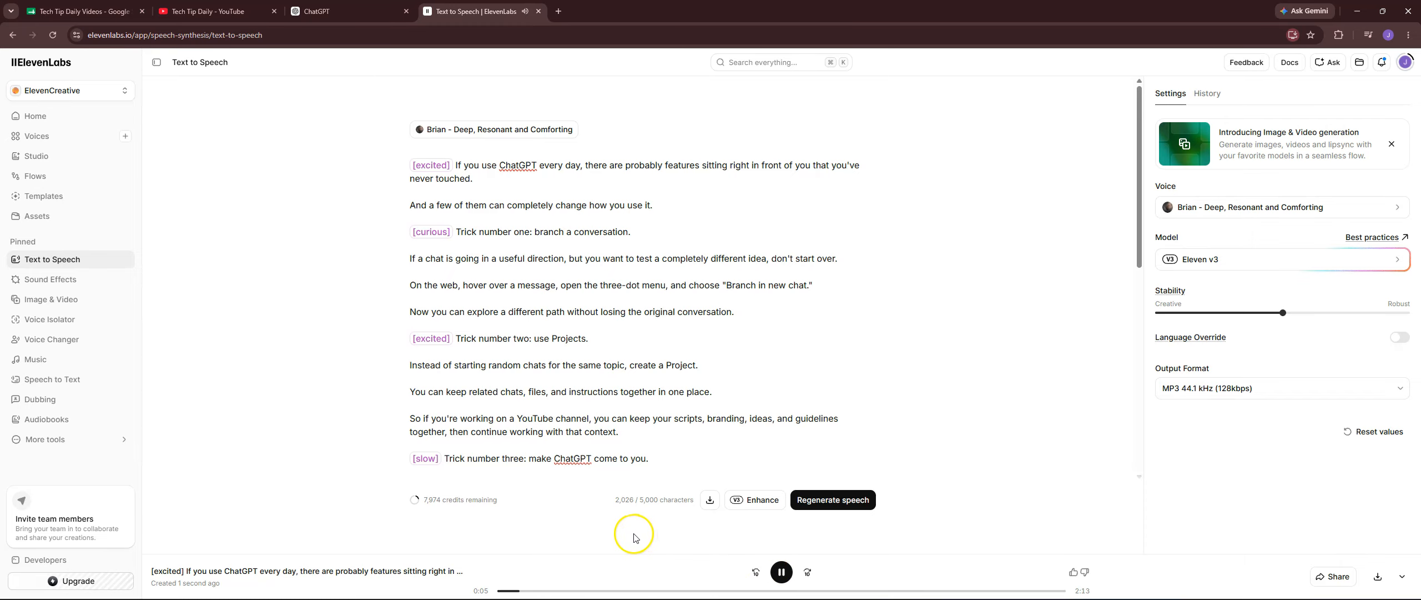
Step: Replay the generated narration from the beginning and compare it with the script's opening lines
{"action": "left_click", "coordinate": [781, 574]}
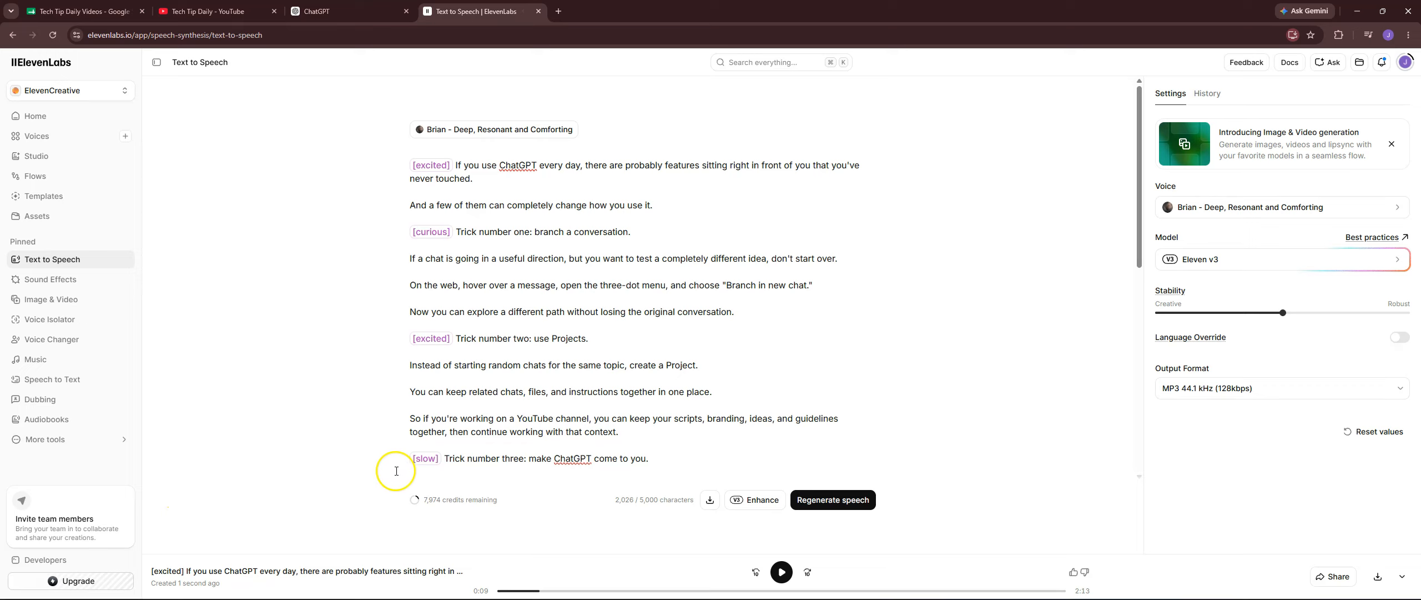
{"action": "left_click_drag", "start_coordinate": [537, 593], "coordinate": [444, 590]}
{"action": "left_click", "coordinate": [780, 572]}
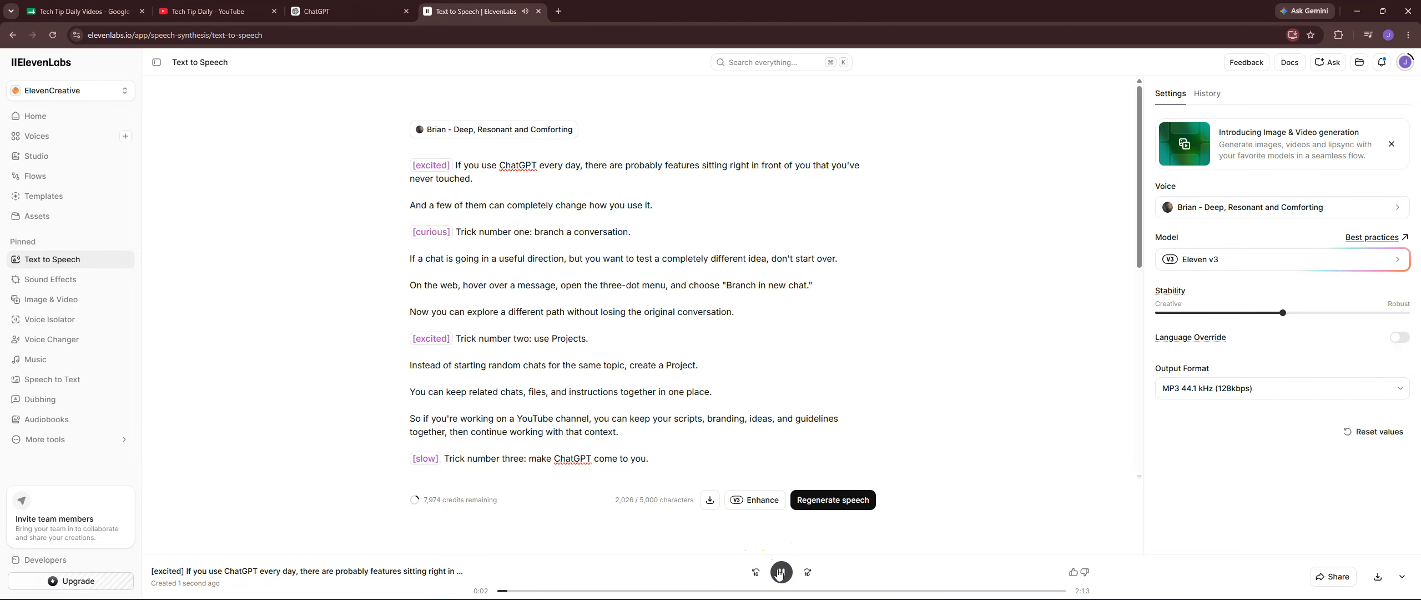
{"action": "left_click", "coordinate": [782, 574]}
{"action": "left_click", "coordinate": [782, 574]}
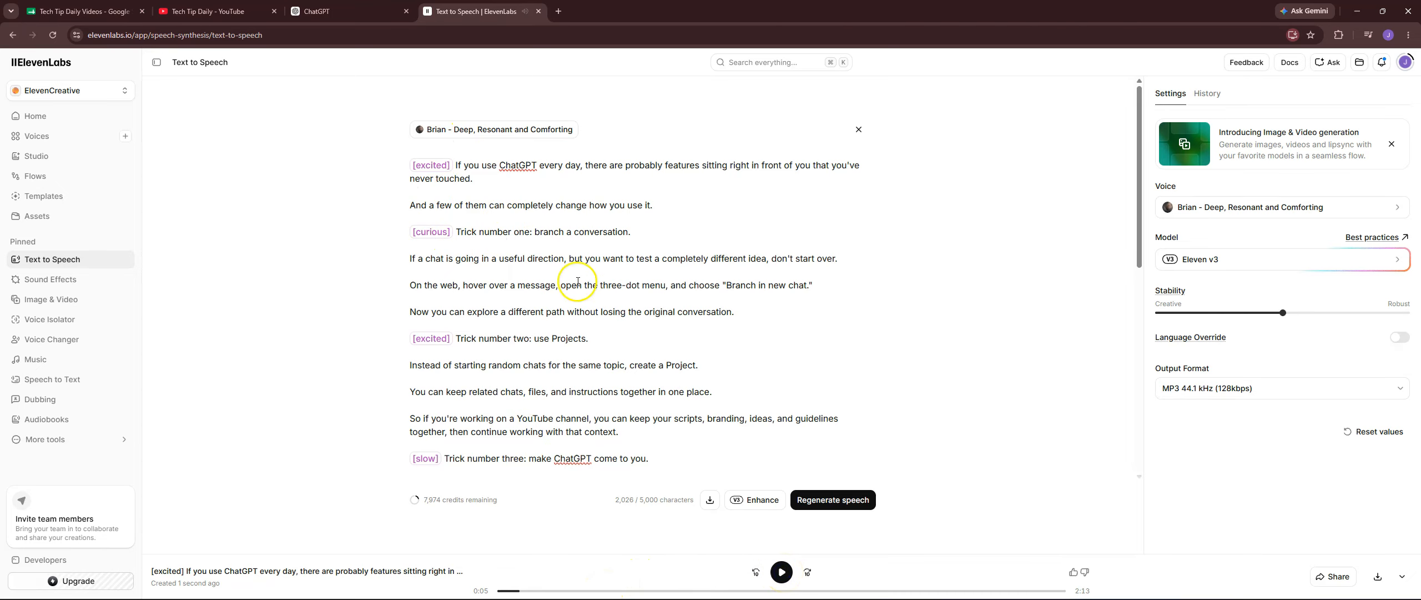
{"action": "left_click", "coordinate": [794, 578]}
{"action": "left_click_drag", "start_coordinate": [404, 166], "coordinate": [533, 226]}
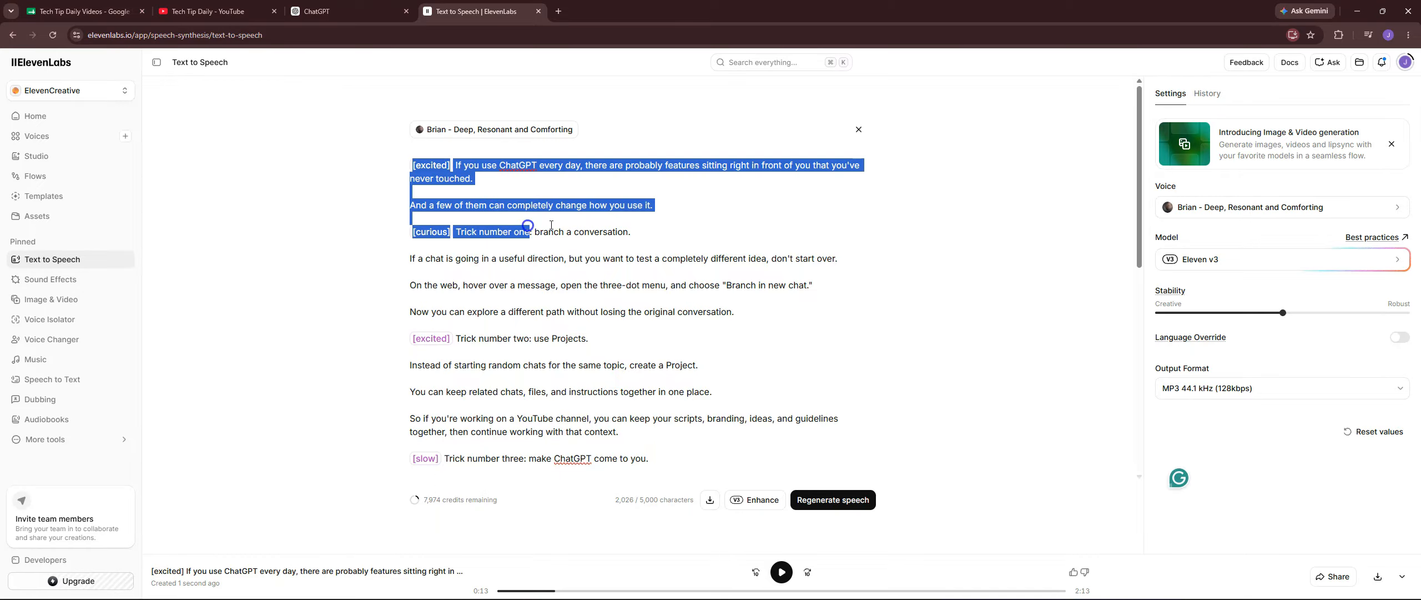
{"action": "left_click", "coordinate": [740, 226]}
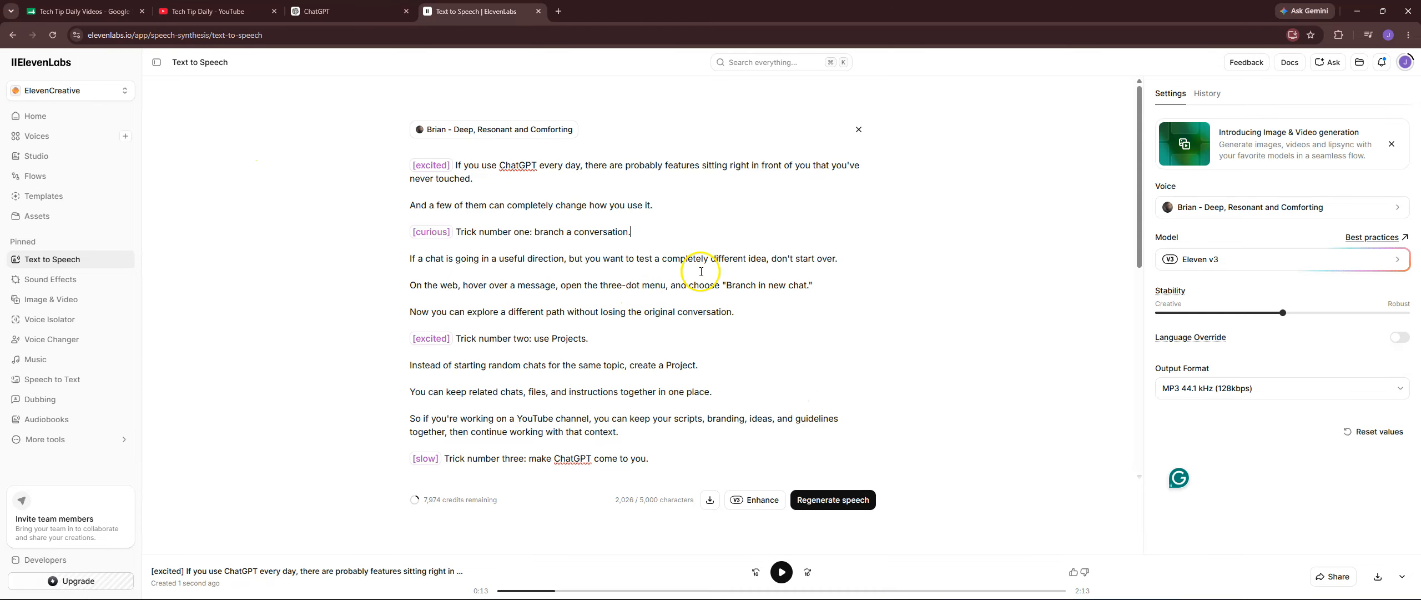
Step: Remove the [excited], [curious] and [slow] audio tags from the opening line and from tricks one, two and three
{"action": "scroll", "coordinate": [653, 270], "scroll_direction": "down", "scroll_amount": 6}
{"action": "scroll", "coordinate": [676, 282], "scroll_direction": "up", "scroll_amount": 6}
{"action": "scroll", "coordinate": [638, 316], "scroll_direction": "down", "scroll_amount": 6}
{"action": "scroll", "coordinate": [572, 285], "scroll_direction": "up", "scroll_amount": 6}
{"action": "left_click", "coordinate": [431, 165]}
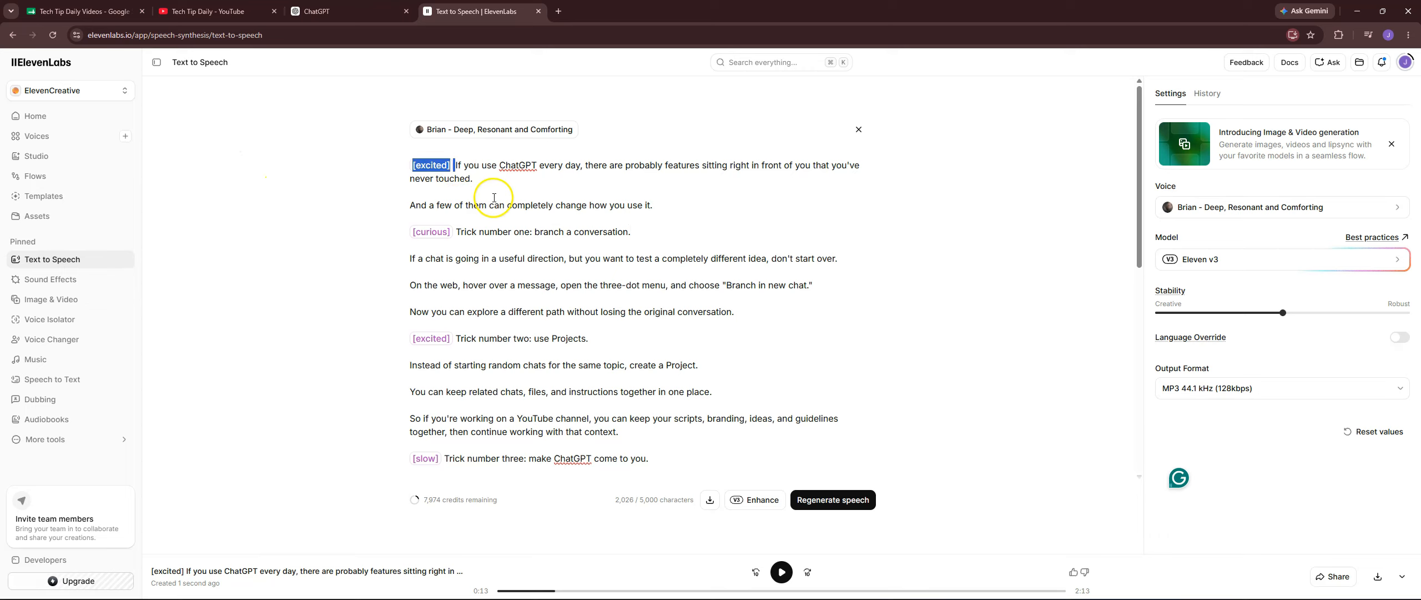
{"action": "key", "text": "BackSpace"}
{"action": "left_click", "coordinate": [431, 218]}
{"action": "key", "text": "BackSpace"}
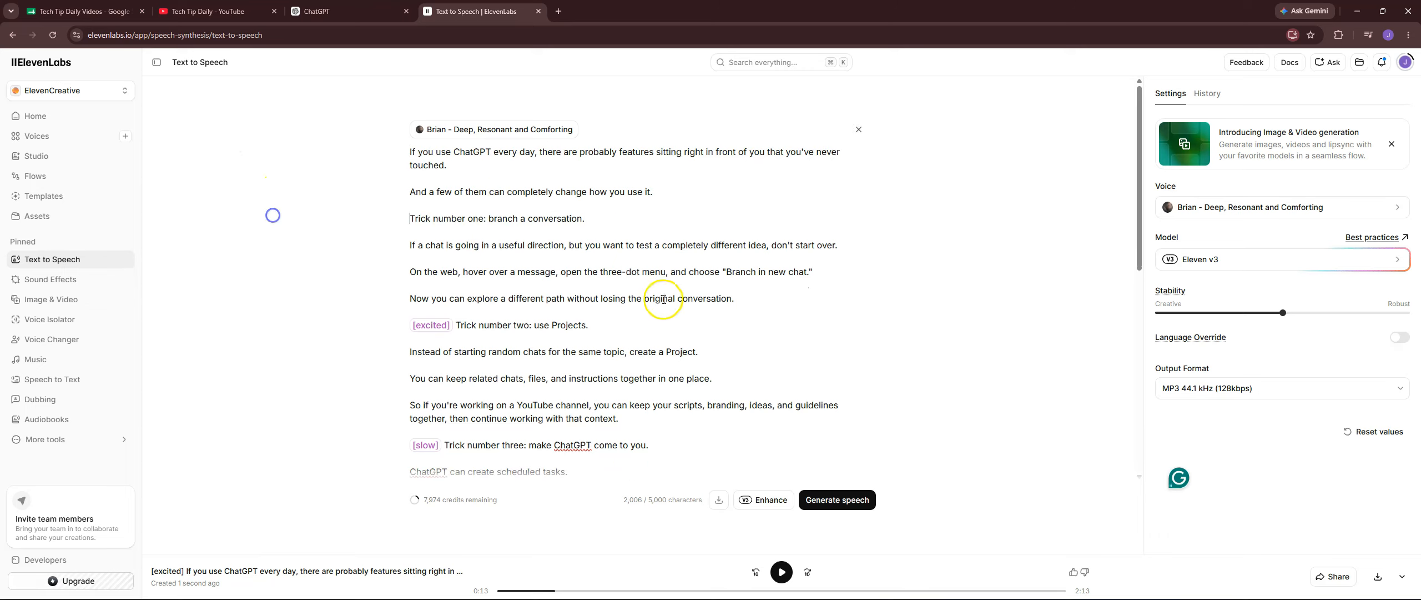
{"action": "scroll", "coordinate": [664, 300], "scroll_direction": "down", "scroll_amount": 1}
{"action": "left_click", "coordinate": [454, 267]}
{"action": "key", "text": "BackSpace"}
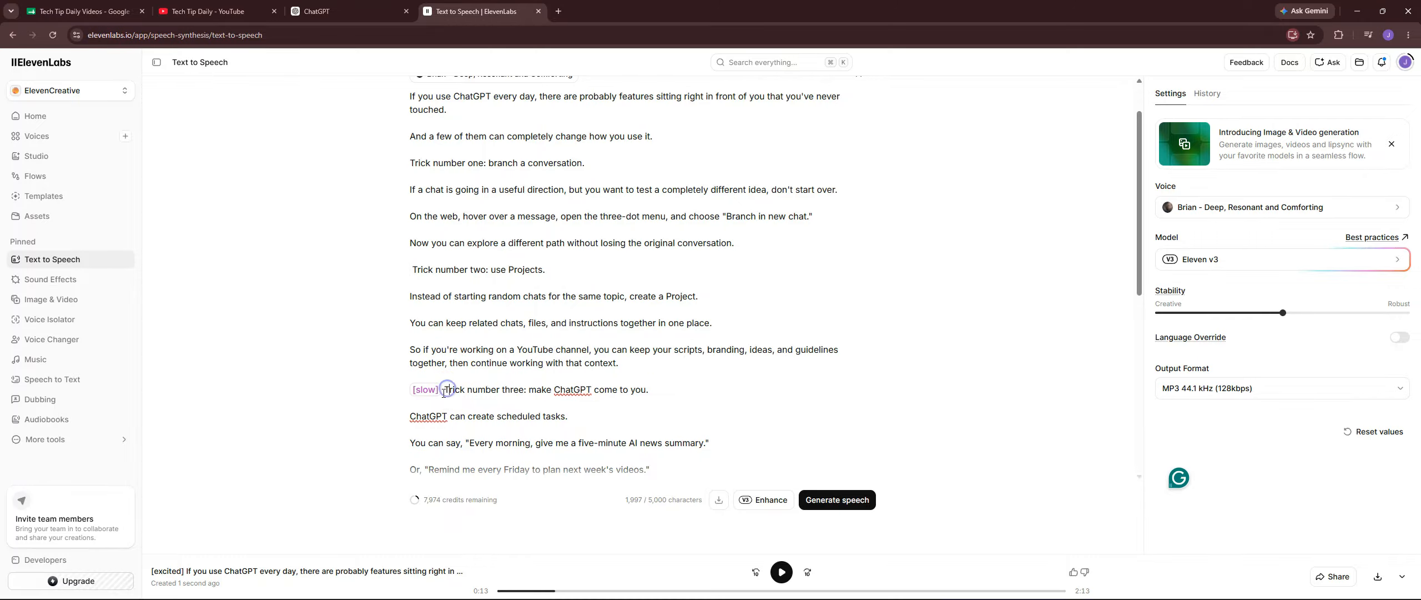
{"action": "key", "text": "BackSpace"}
Step: Remove the remaining audio tags from tricks four and five and from the two closing paragraphs
{"action": "scroll", "coordinate": [600, 386], "scroll_direction": "down", "scroll_amount": 4}
{"action": "left_click", "coordinate": [430, 300]}
{"action": "key", "text": "BackSpace"}
{"action": "key", "text": "BackSpace"}
{"action": "scroll", "coordinate": [389, 344], "scroll_direction": "down", "scroll_amount": 3}
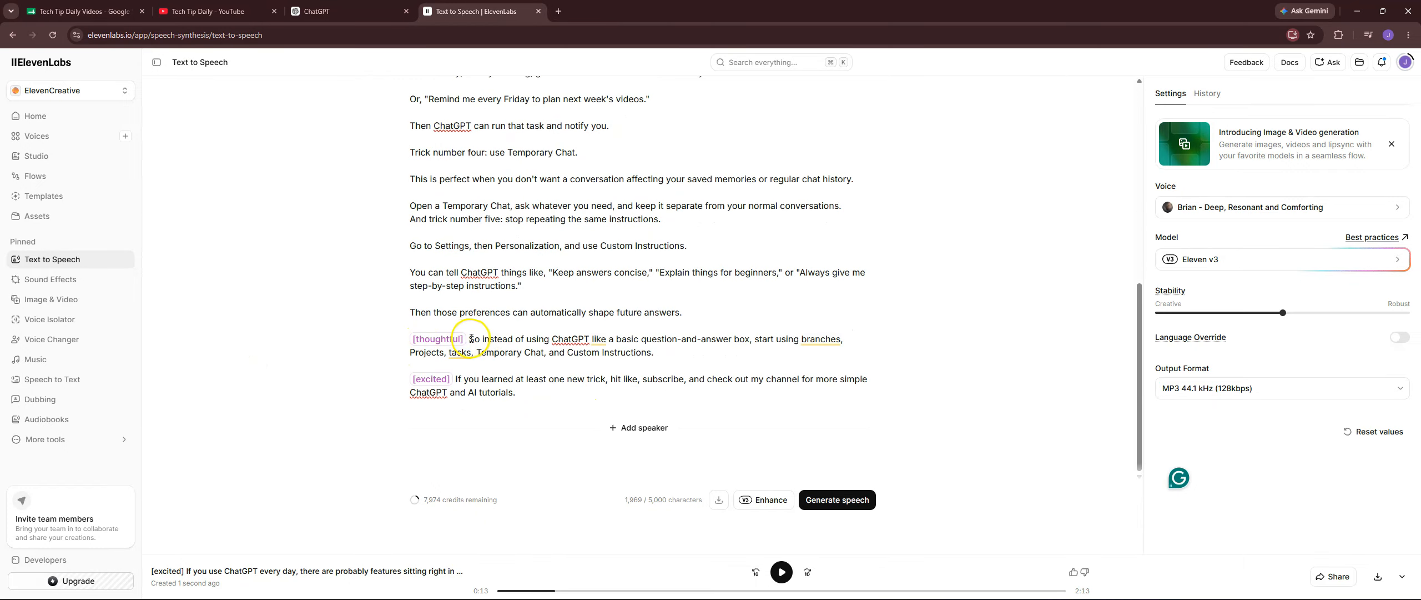
{"action": "left_click", "coordinate": [469, 338]}
{"action": "key", "text": "BackSpace"}
{"action": "left_click", "coordinate": [457, 380]}
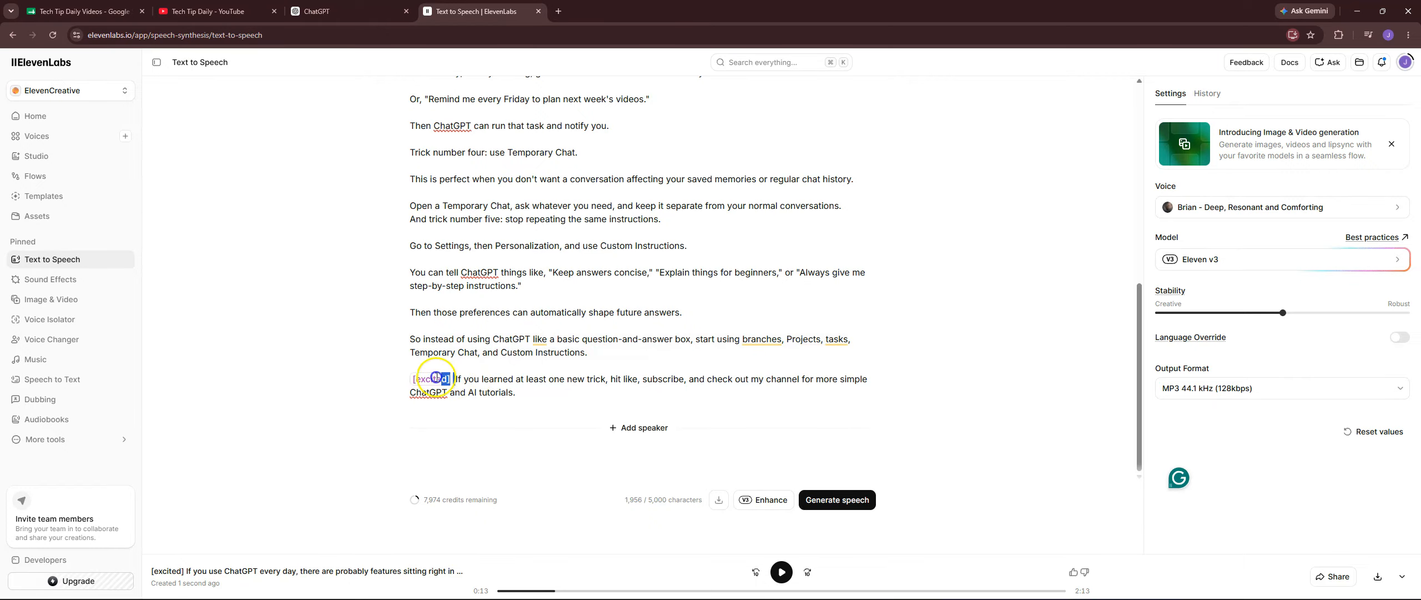
{"action": "key", "text": "BackSpace"}
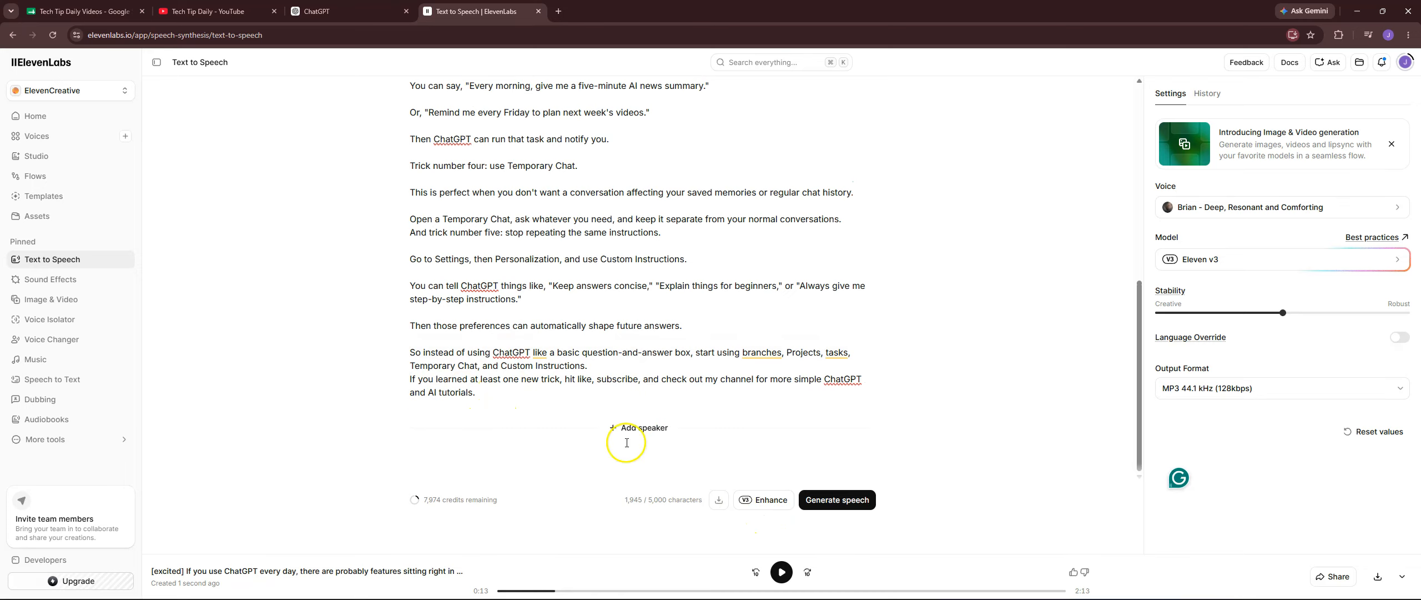
Step: Enhance the tag-free script with automatically added audio tags and inspect the rewritten text
{"action": "left_click", "coordinate": [767, 499]}
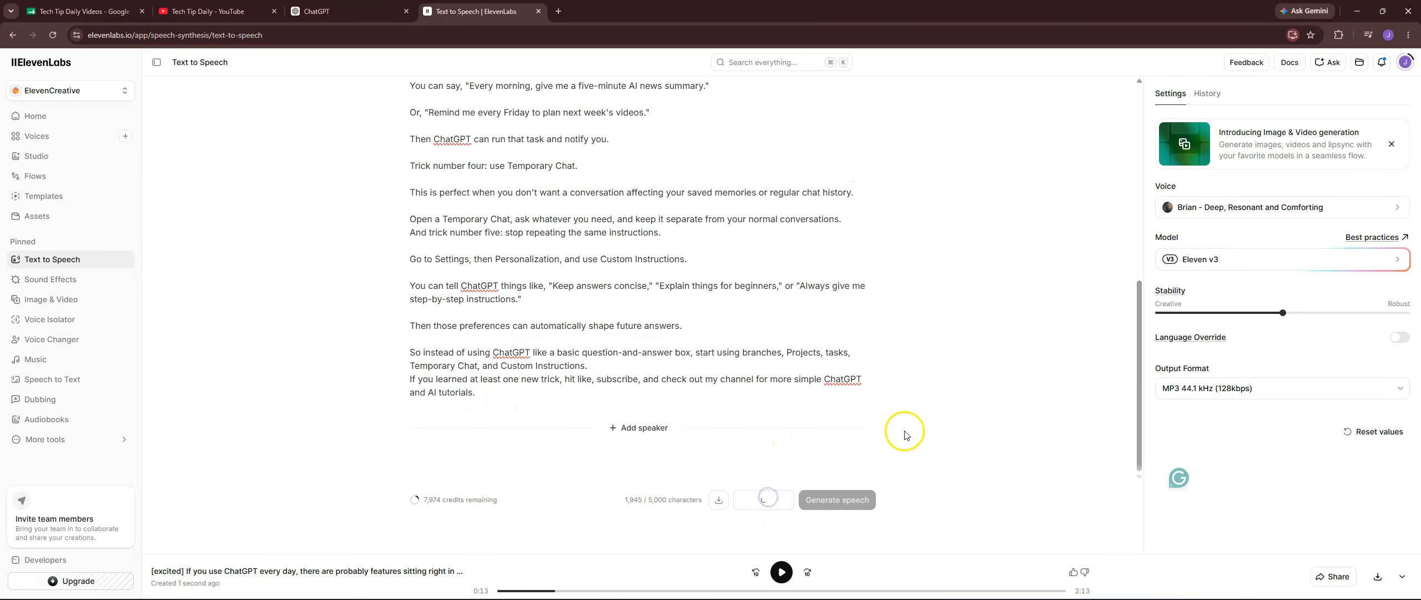
{"action": "scroll", "coordinate": [789, 338], "scroll_direction": "up", "scroll_amount": 10}
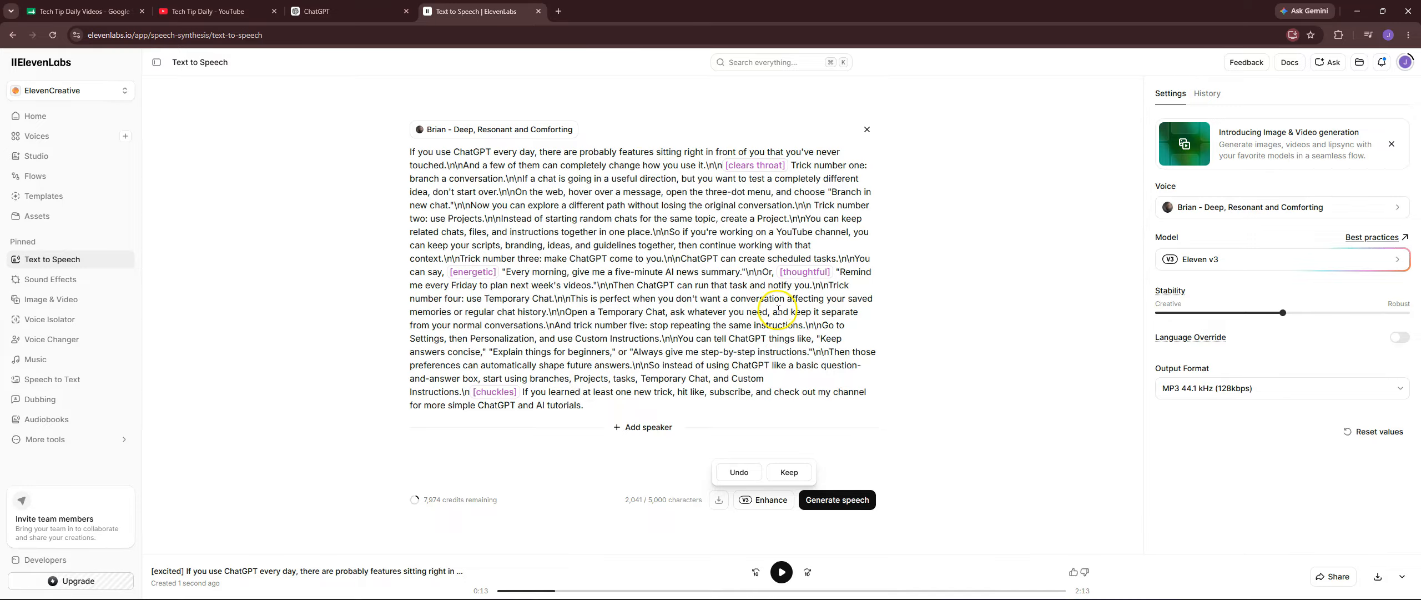
{"action": "left_click_drag", "start_coordinate": [671, 267], "coordinate": [779, 296]}
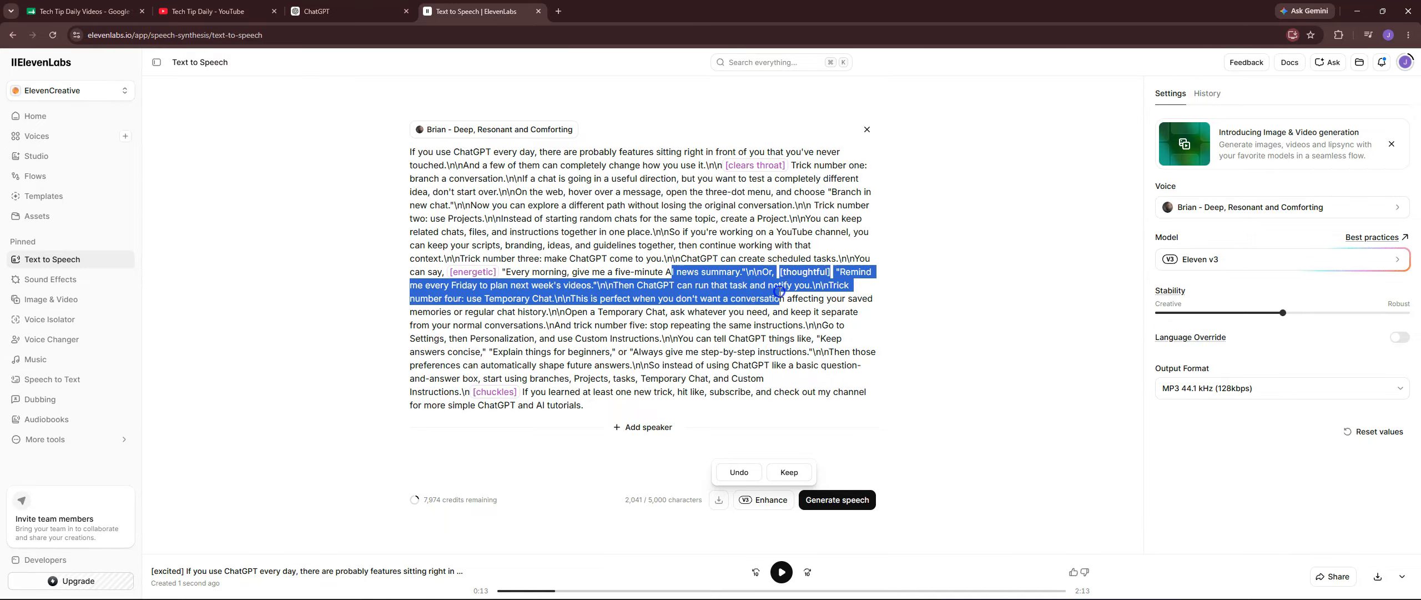
{"action": "left_click", "coordinate": [786, 341]}
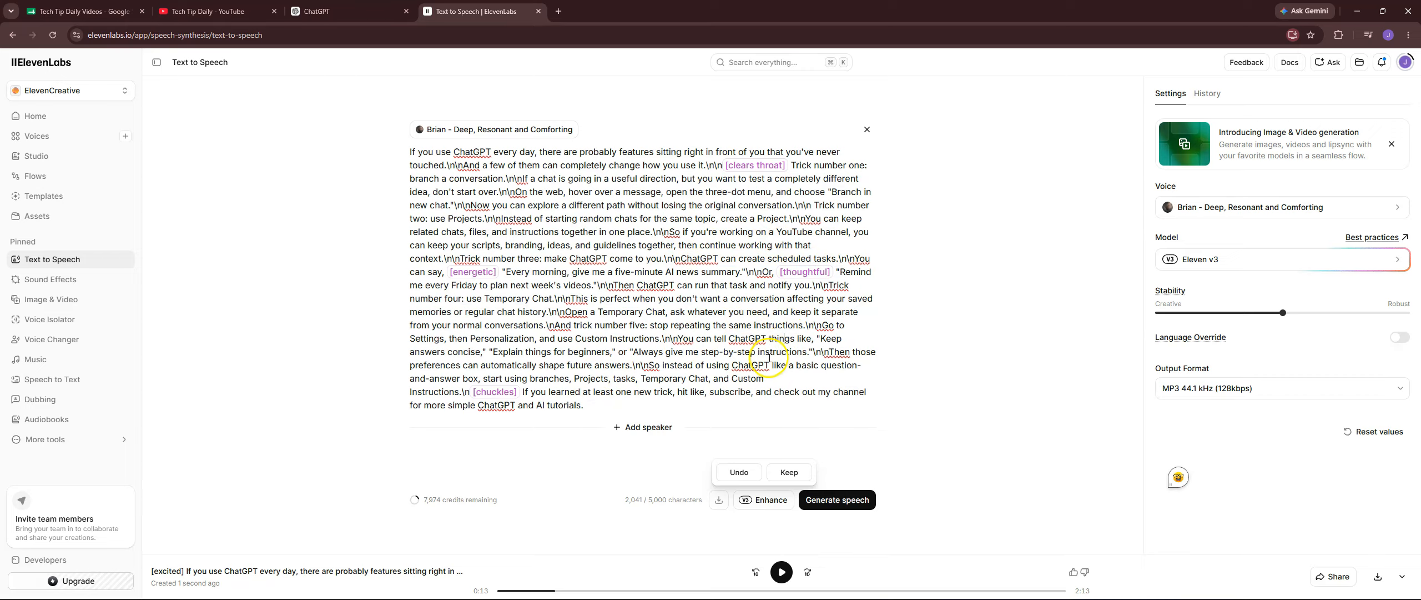
Step: Replace the entire enhanced text with the copied original script containing its bracketed audio tags
{"action": "left_click_drag", "start_coordinate": [584, 405], "coordinate": [241, 39]}
{"action": "right_click", "coordinate": [525, 189]}
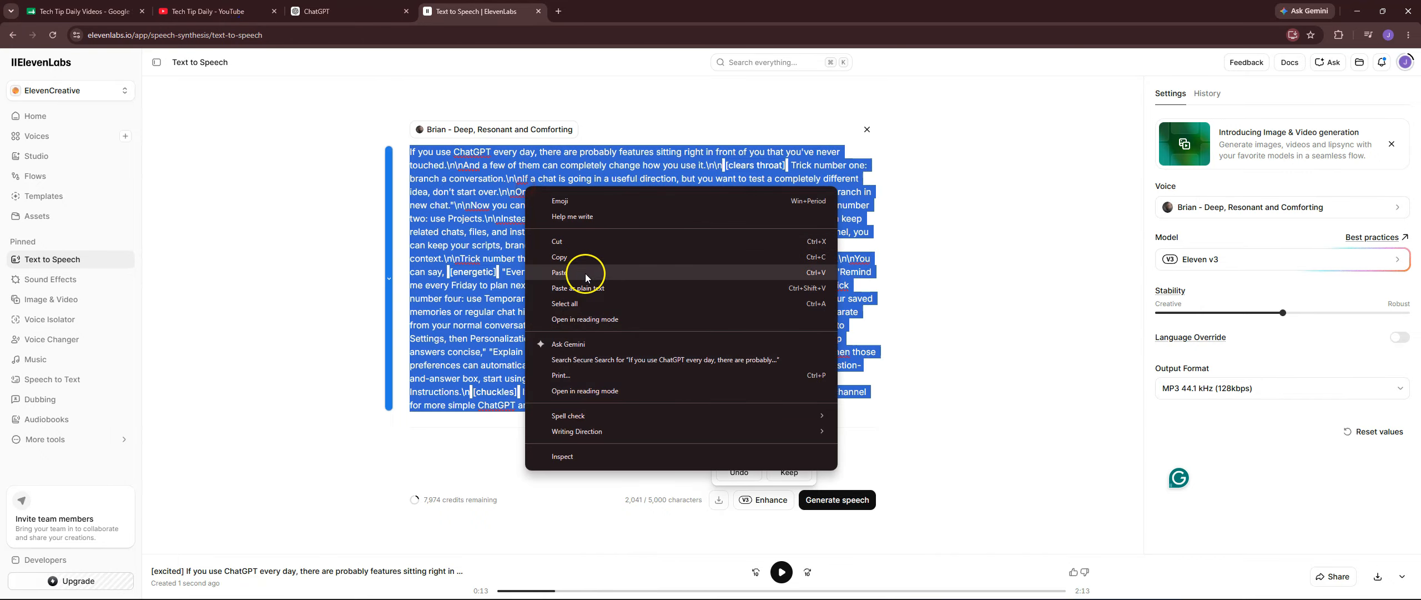
{"action": "left_click", "coordinate": [585, 275]}
{"action": "scroll", "coordinate": [525, 279], "scroll_direction": "down", "scroll_amount": 3}
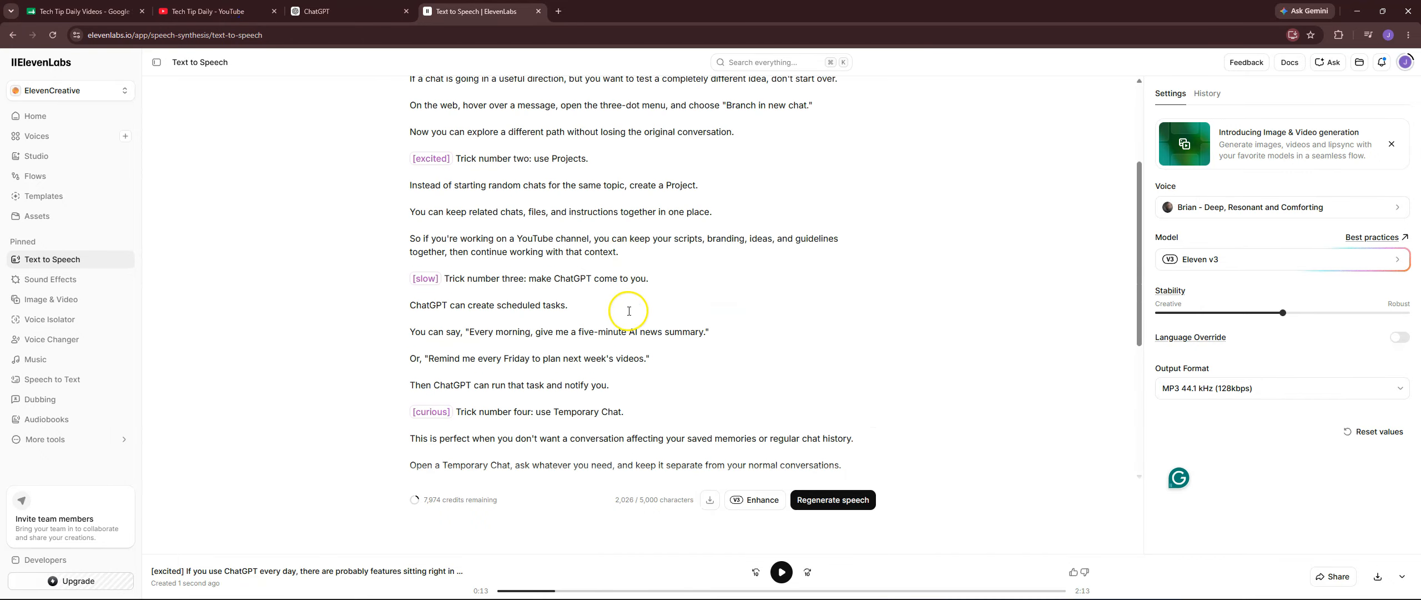
{"action": "scroll", "coordinate": [627, 280], "scroll_direction": "down", "scroll_amount": 4}
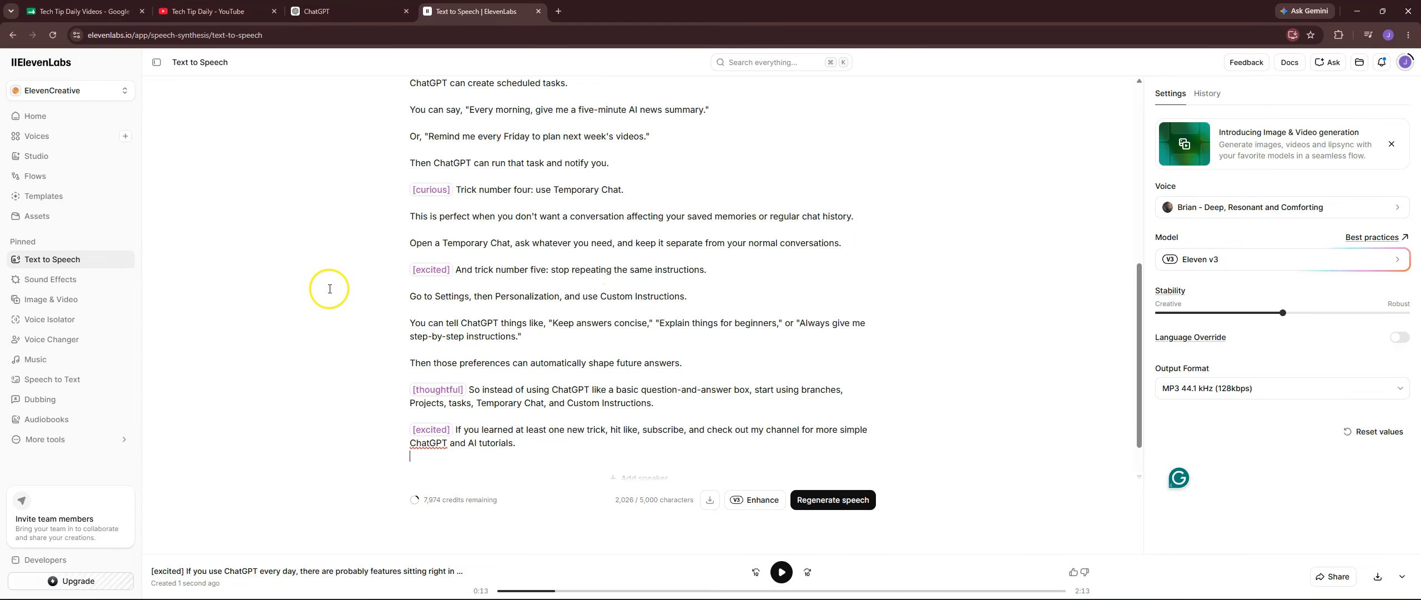
Step: Review the placement of the bracketed audio tags throughout the restored script, from the opening line to the closing paragraph
{"action": "scroll", "coordinate": [579, 323], "scroll_direction": "up", "scroll_amount": 5}
{"action": "scroll", "coordinate": [579, 323], "scroll_direction": "up", "scroll_amount": 2}
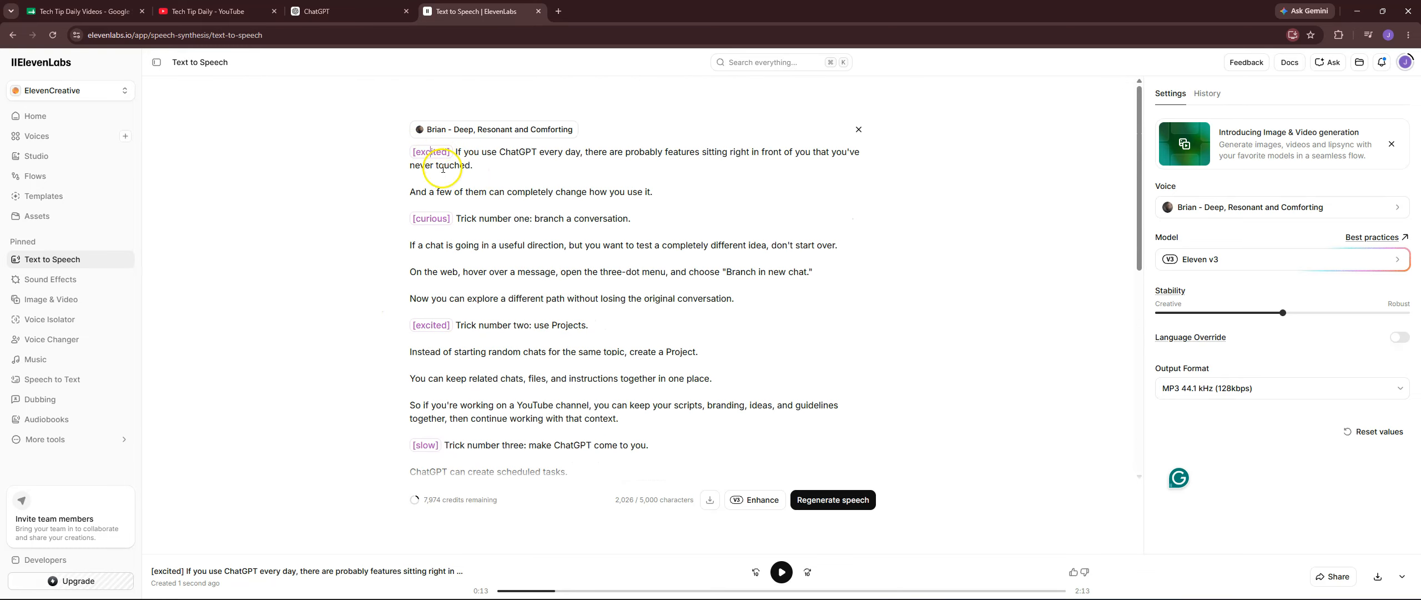
{"action": "key", "text": "ctrl+shift+Tab"}
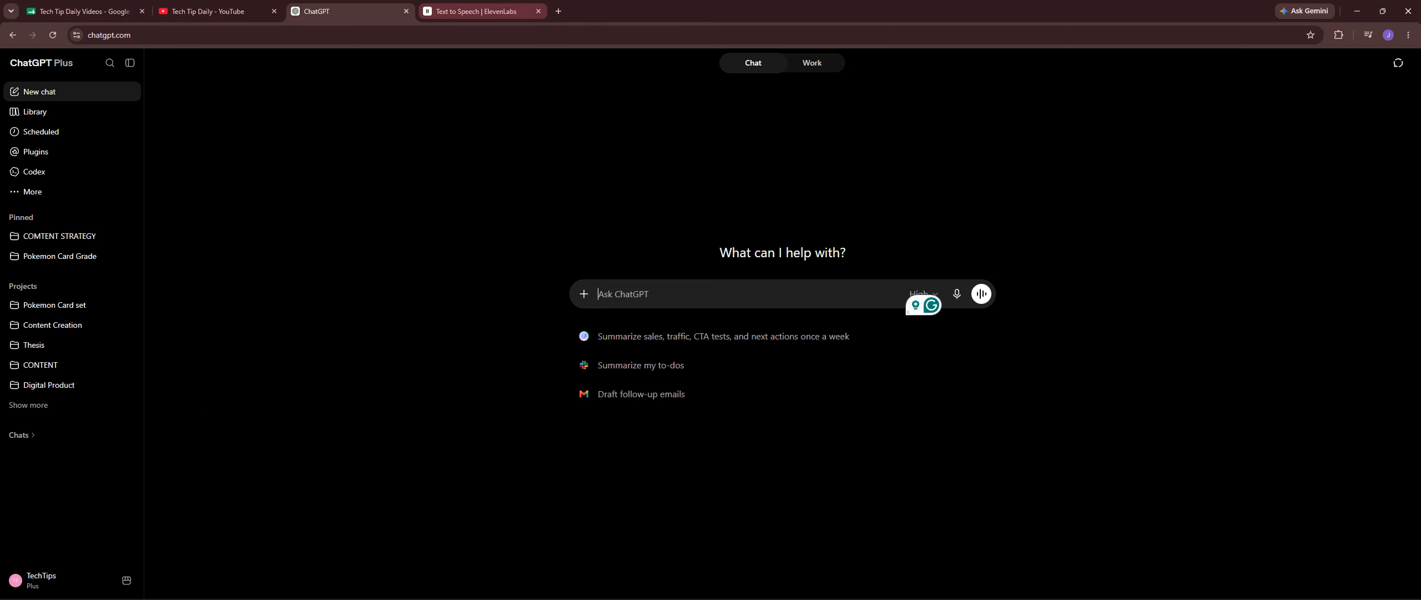
{"action": "left_click", "coordinate": [480, 11]}
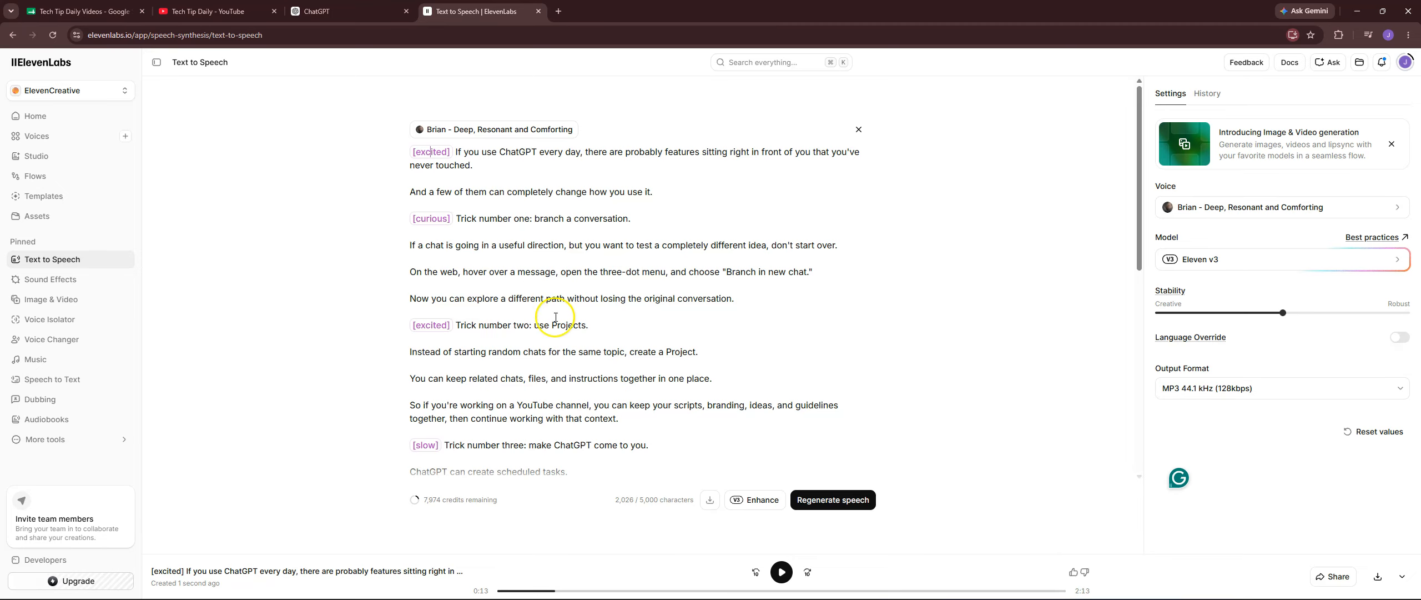
{"action": "left_click_drag", "start_coordinate": [534, 325], "coordinate": [589, 327]}
{"action": "left_click", "coordinate": [651, 311]}
{"action": "left_click_drag", "start_coordinate": [454, 445], "coordinate": [439, 446]}
{"action": "scroll", "coordinate": [664, 265], "scroll_direction": "down", "scroll_amount": 3}
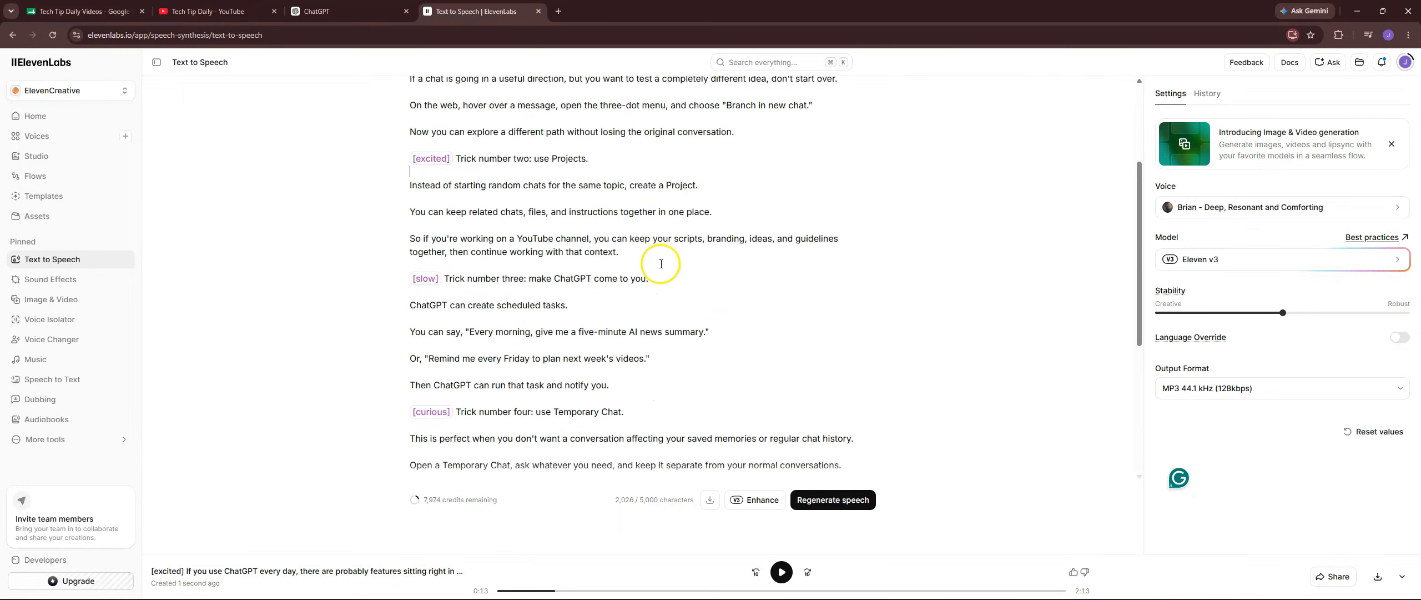
{"action": "scroll", "coordinate": [662, 260], "scroll_direction": "down", "scroll_amount": 3}
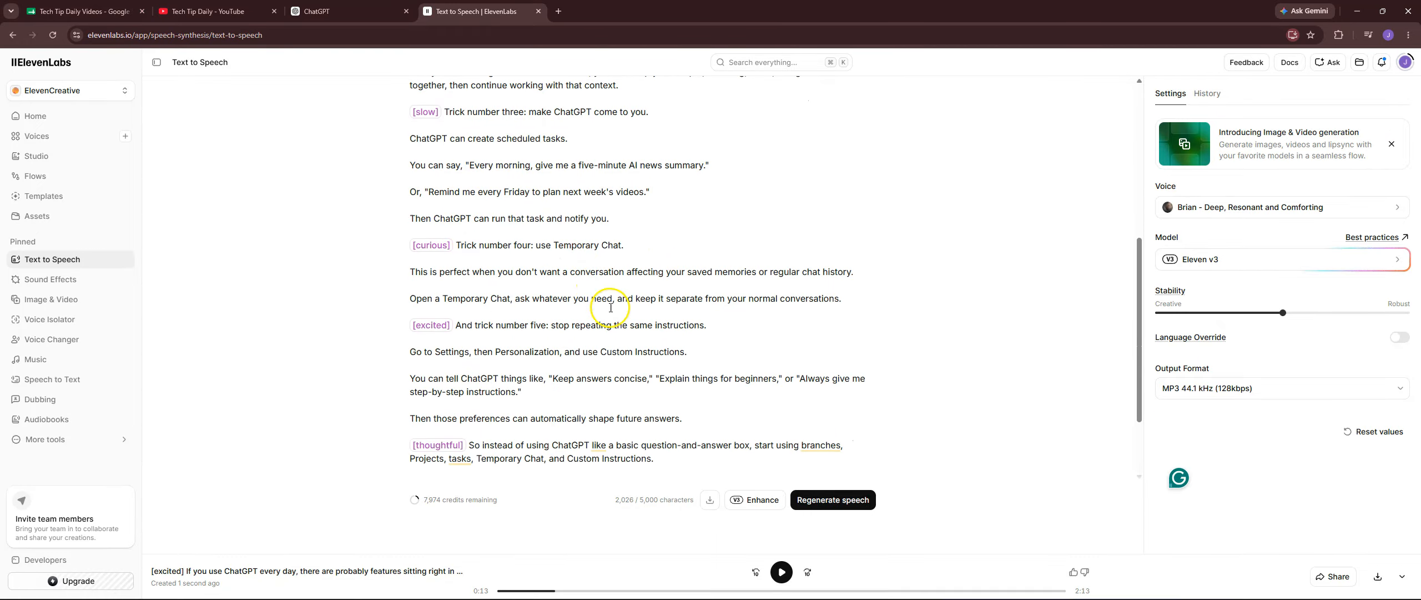
{"action": "scroll", "coordinate": [588, 311], "scroll_direction": "down", "scroll_amount": 2}
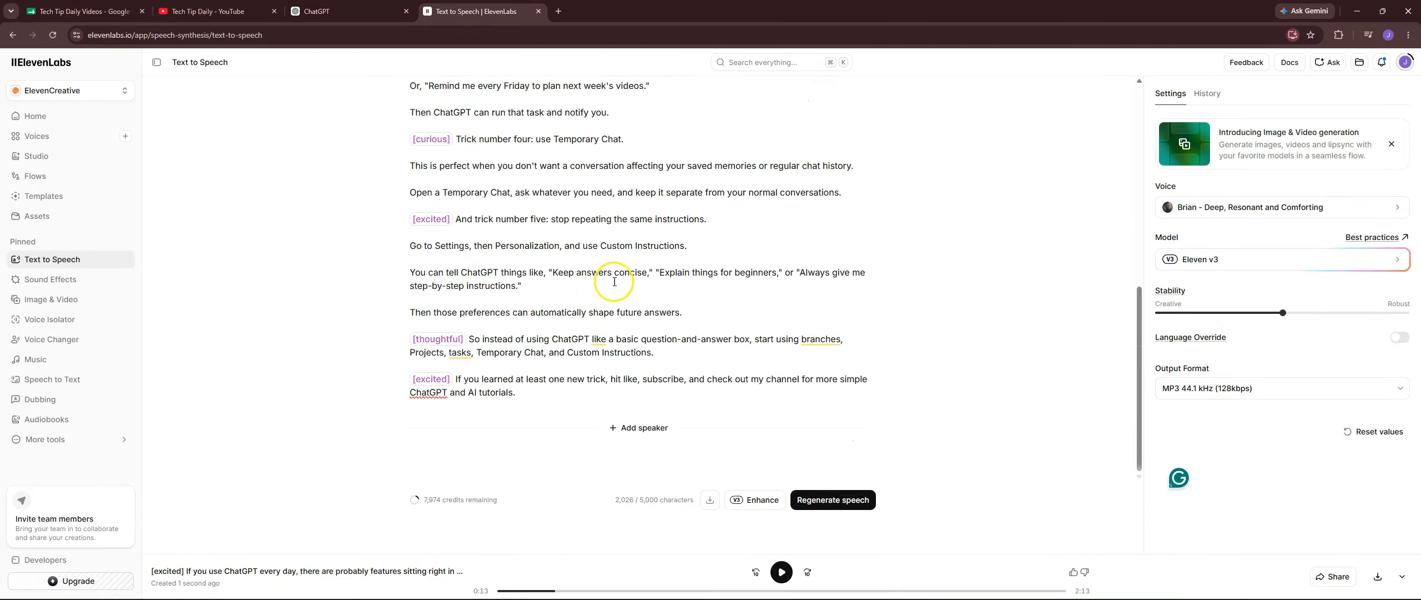
{"action": "scroll", "coordinate": [648, 299], "scroll_direction": "up", "scroll_amount": 10}
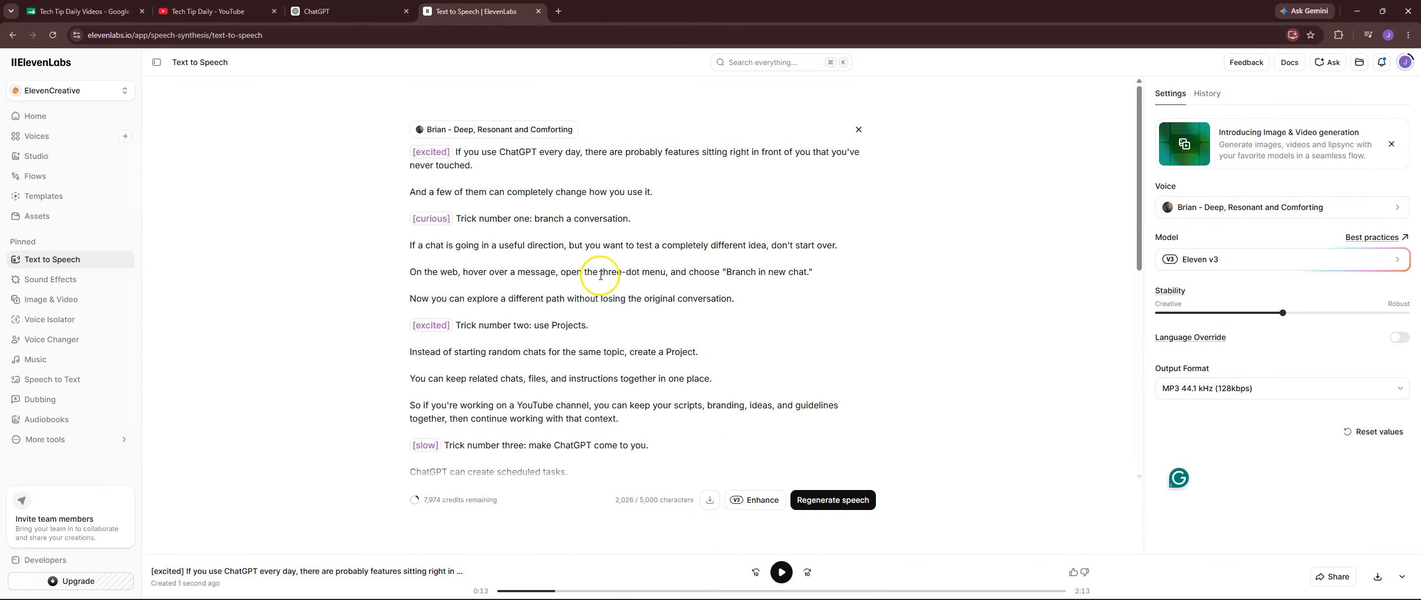
Step: Switch to ChatGPT's new chat page
{"action": "left_click", "coordinate": [345, 11]}
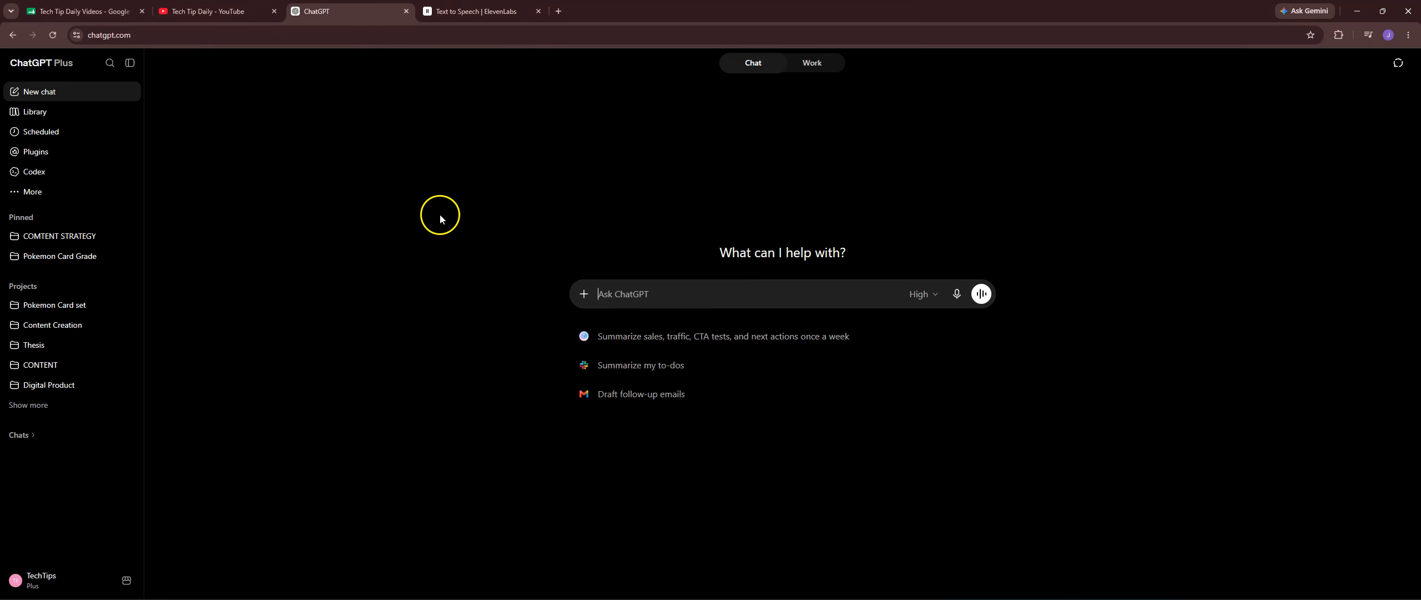